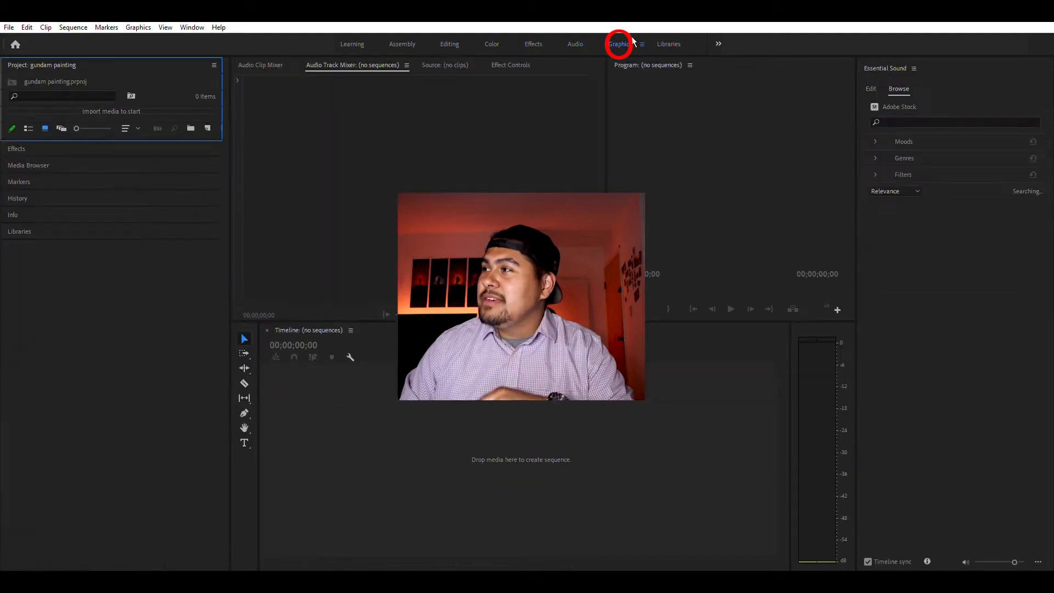
Switch to the Assembly workspace and create a bin named footage in the project
left_click(672, 44)
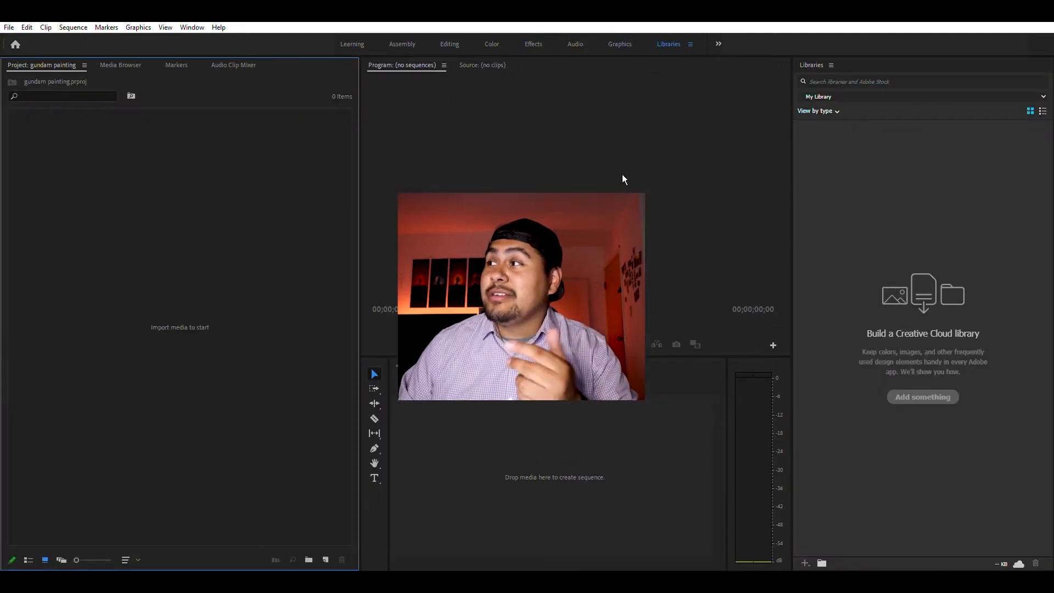
left_click(412, 44)
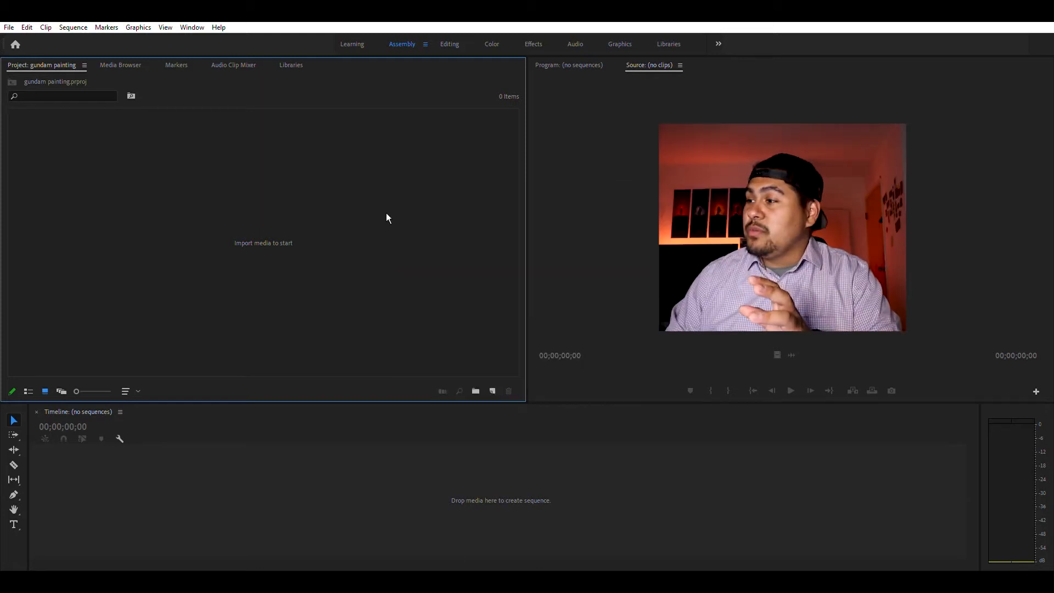
left_click(477, 389)
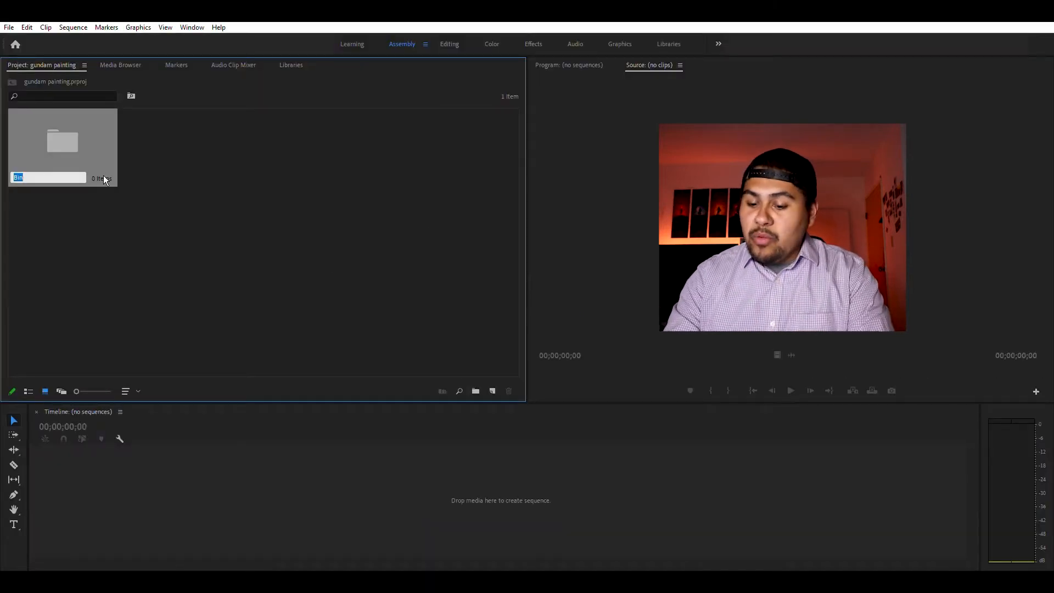
type("f")
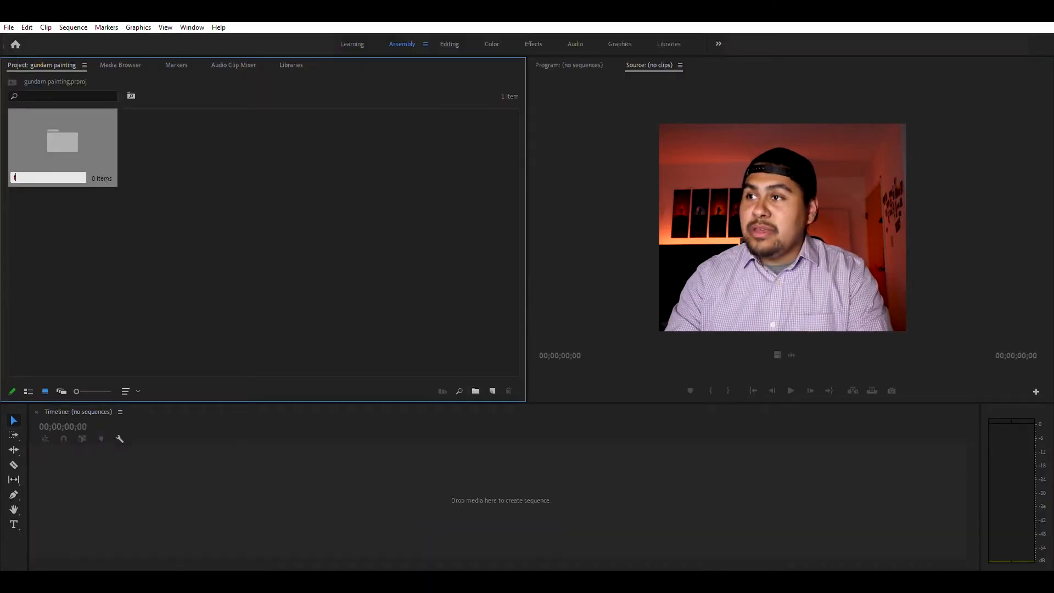
type("oot")
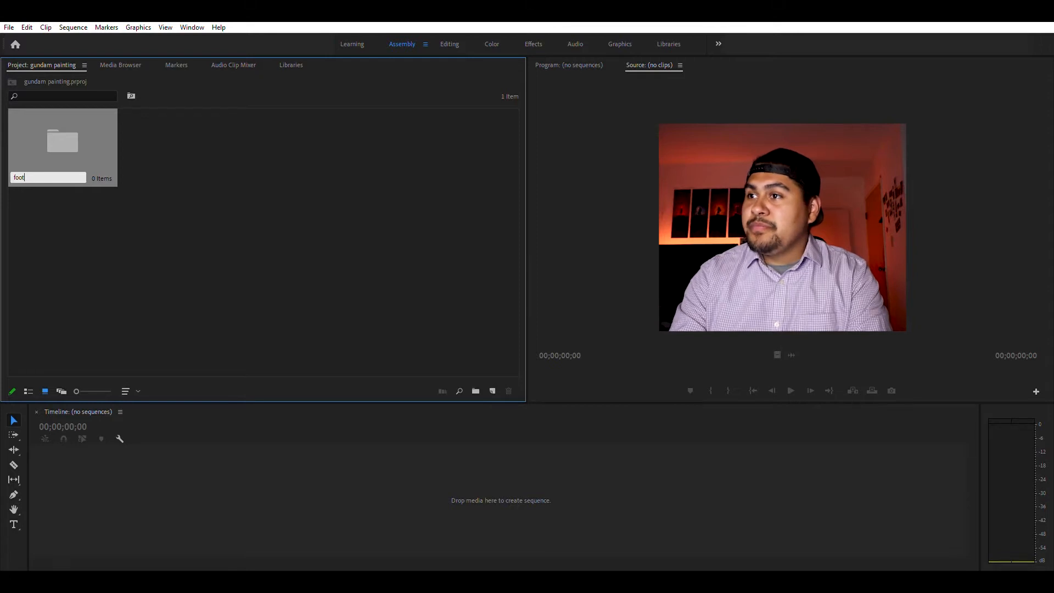
type("age")
left_click(155, 238)
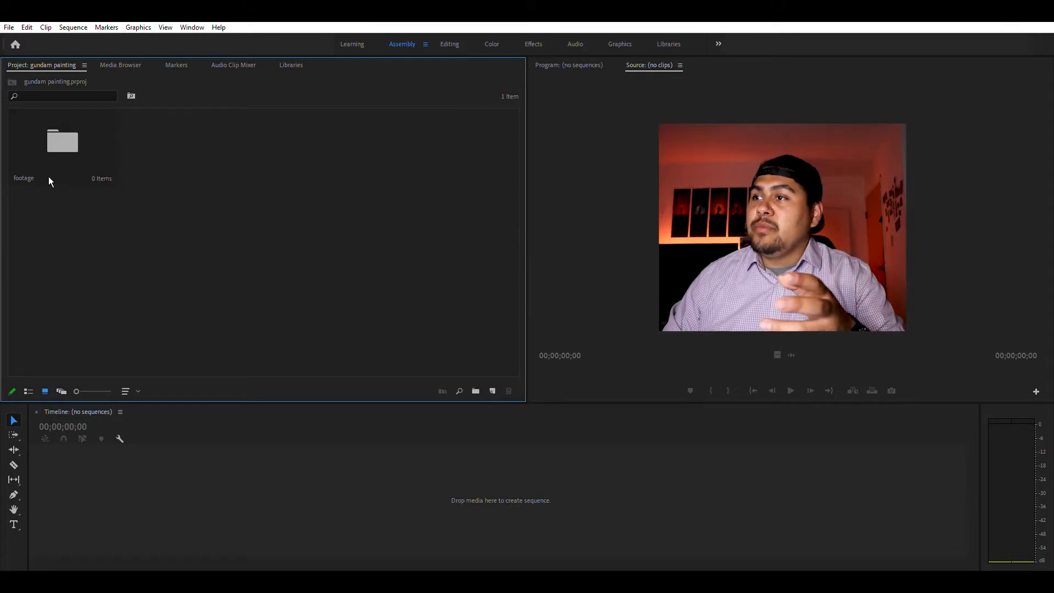
Import MVI_0522.MP4, MVI_0523.MP4 and MVI_0488.MP4 into the footage bin and create a sequence from MVI_0488.MP4
double_click(67, 140)
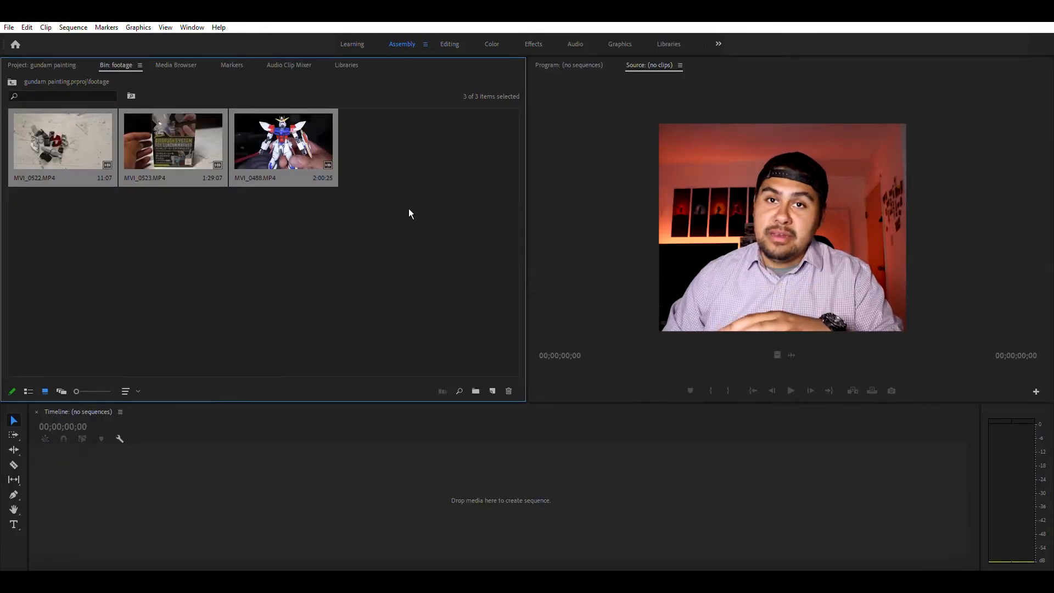
left_click(250, 141)
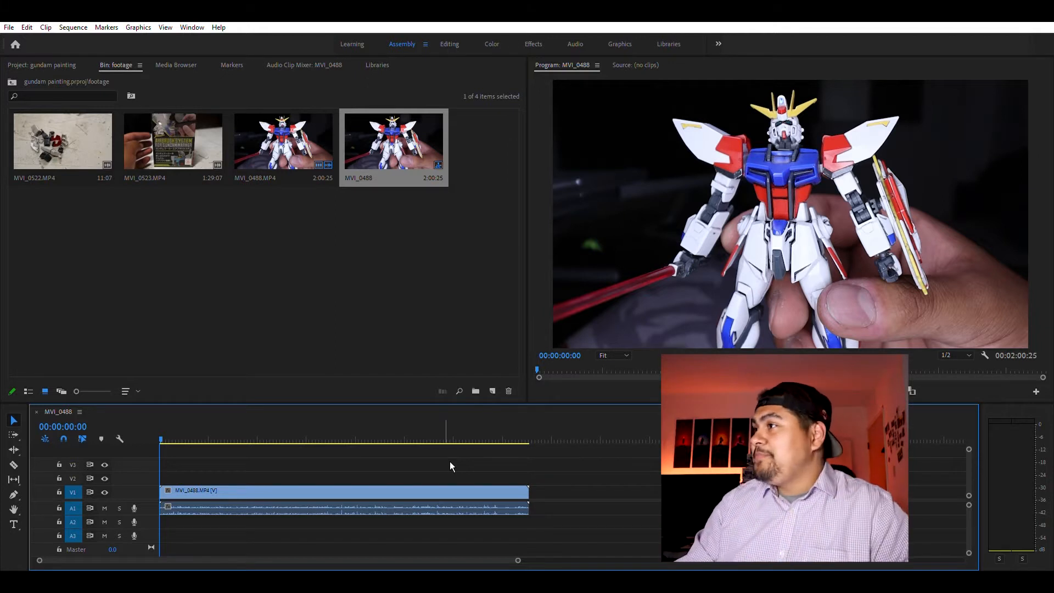
left_click(263, 439)
left_click_drag(268, 439, 416, 448)
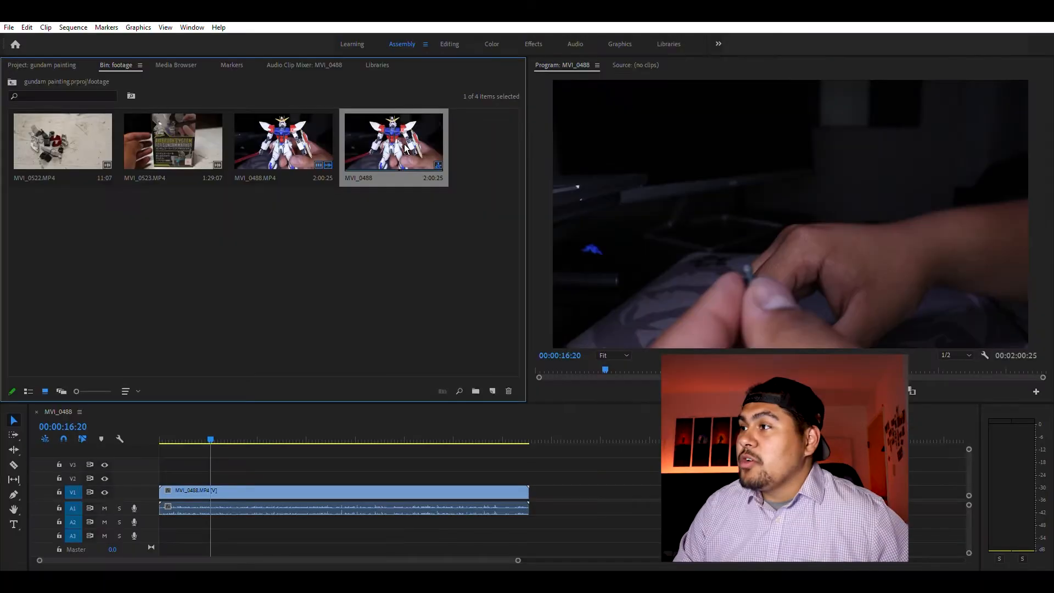
Move the MVI_0488 sequence out of the footage bin to the project's top level
left_click_drag(428, 192, 422, 254)
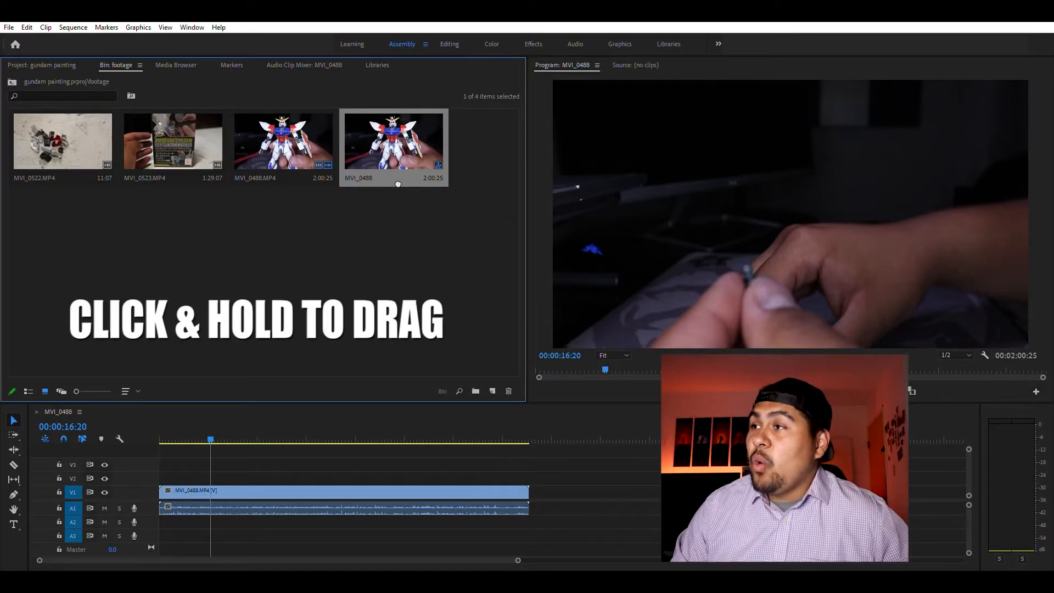
left_click_drag(388, 194, 203, 140)
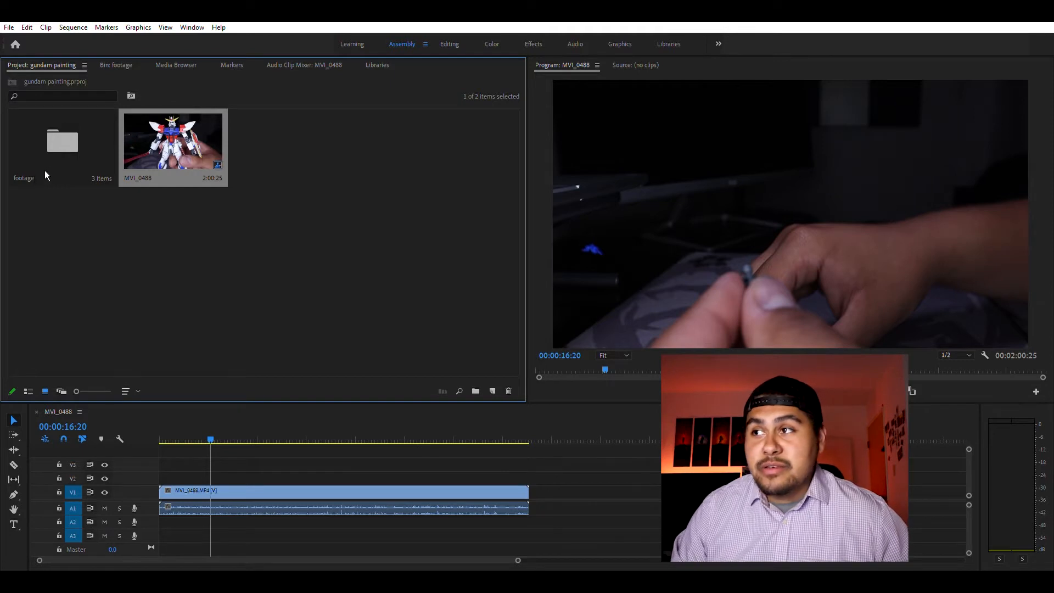
Append MVI_0522.MP4 and MVI_0523.MP4 from the footage bin after the MVI_0488.MP4 clip on track V1
double_click(63, 133)
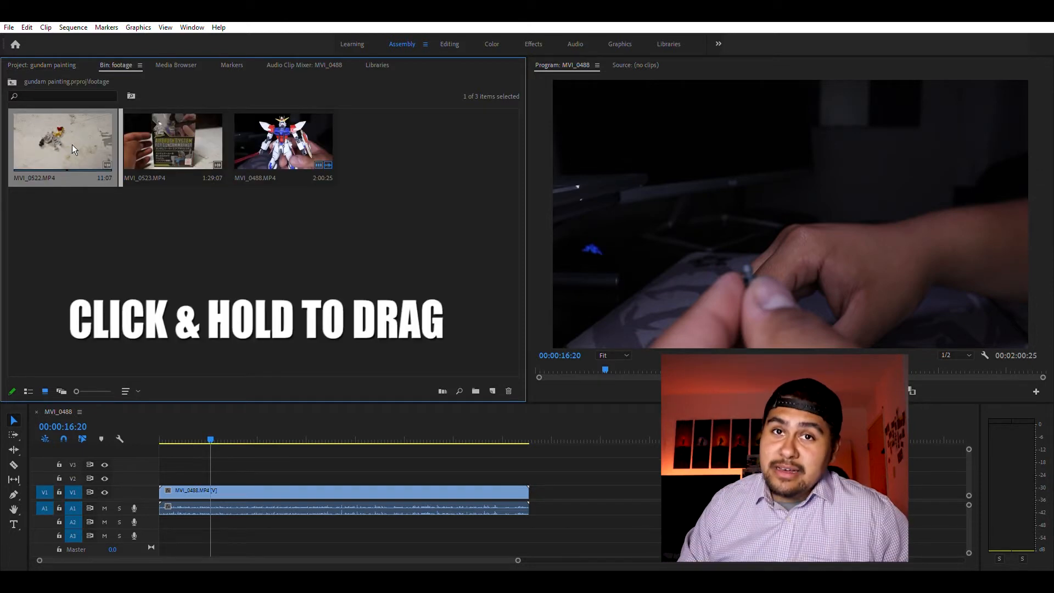
left_click_drag(72, 145, 117, 209)
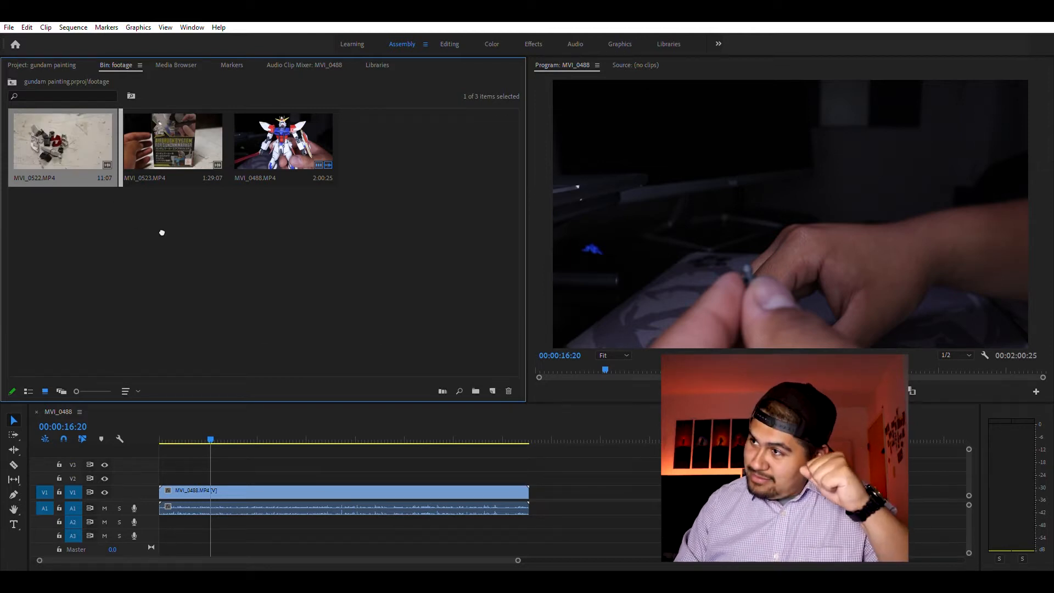
left_click_drag(174, 240, 541, 483)
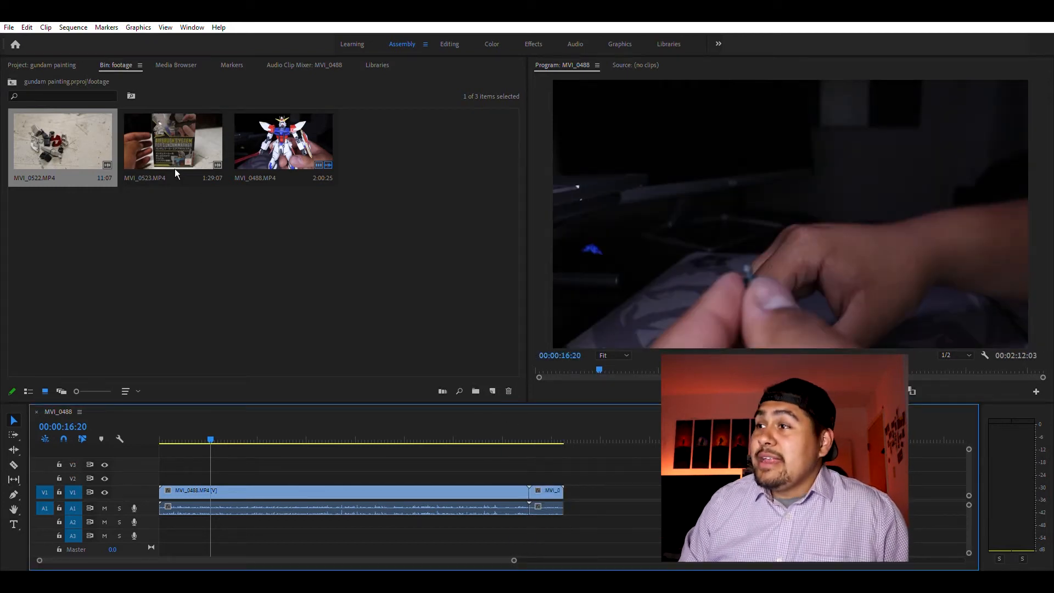
left_click(149, 138)
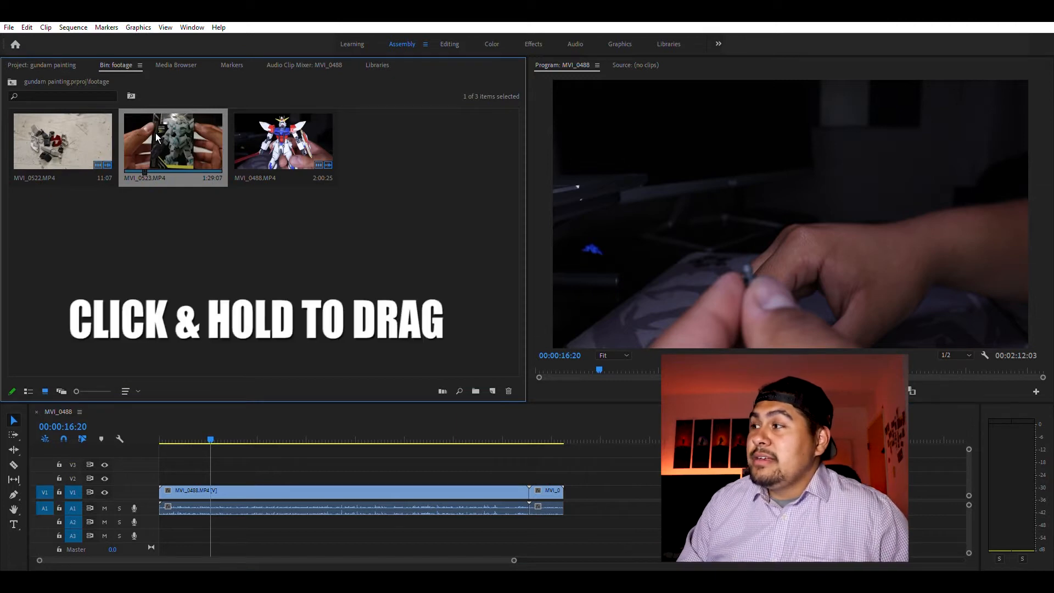
left_click_drag(155, 137, 200, 222)
left_click_drag(506, 365, 570, 491)
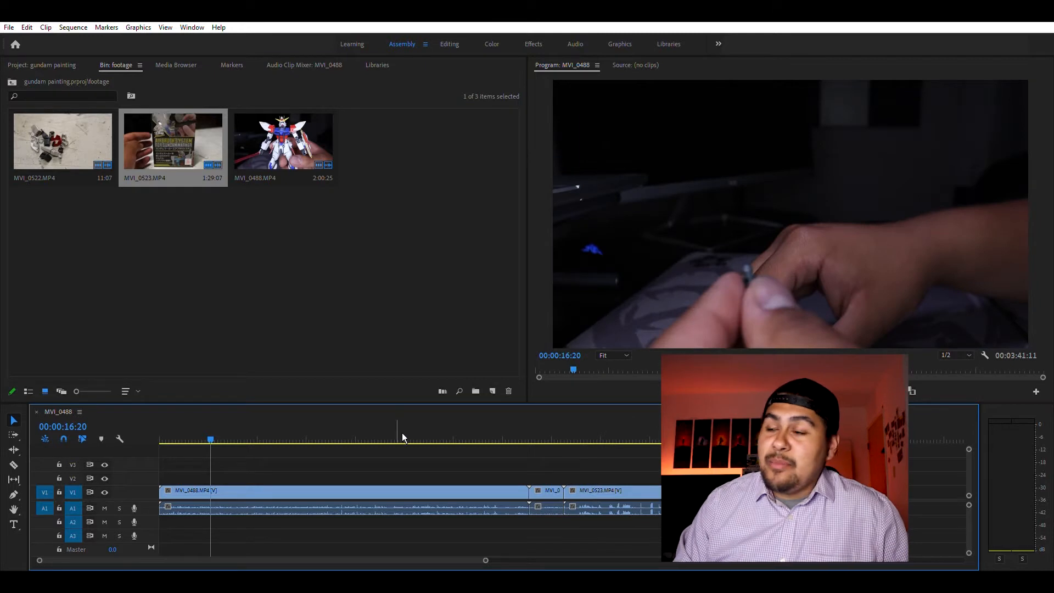
Scrub through the MVI_0488.MP4 clip in the sequence and switch to the Editing workspace
left_click_drag(211, 433, 241, 439)
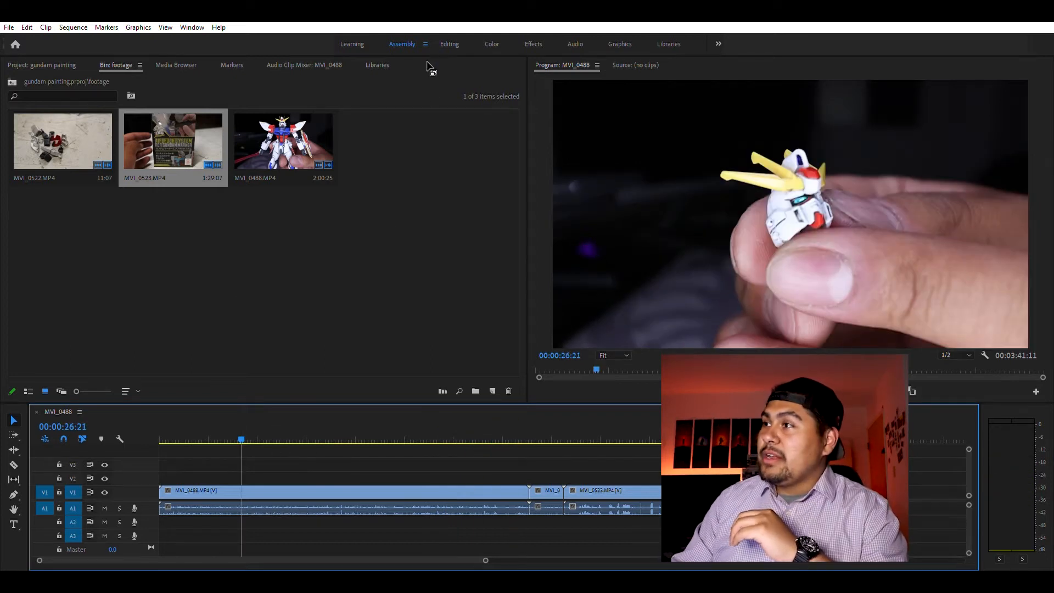
left_click(451, 43)
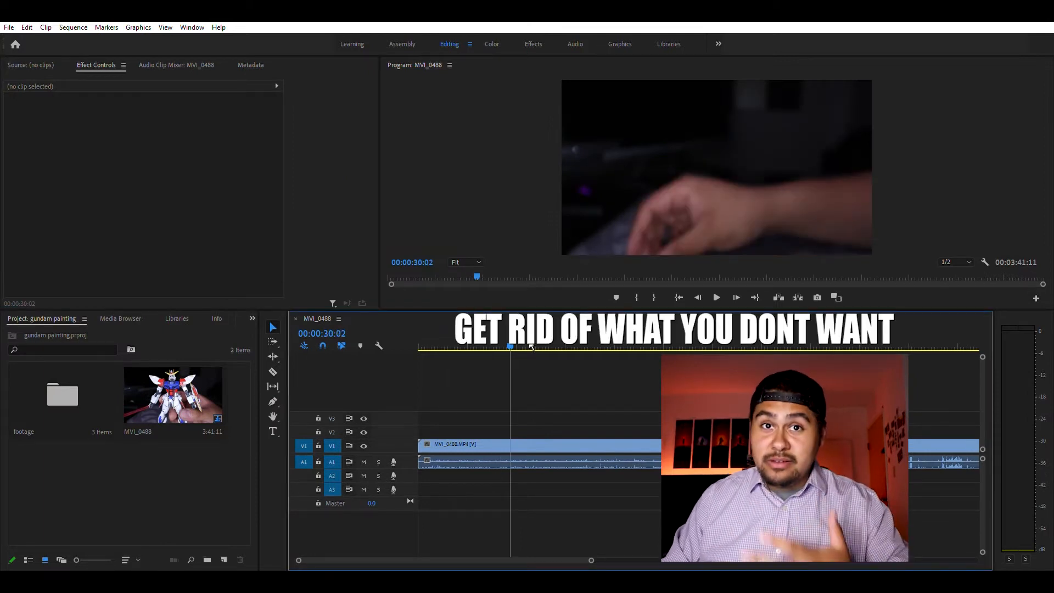
Split the first part of the MVI_0488.MP4 clip into several short segments with the Razor tool
key("c")
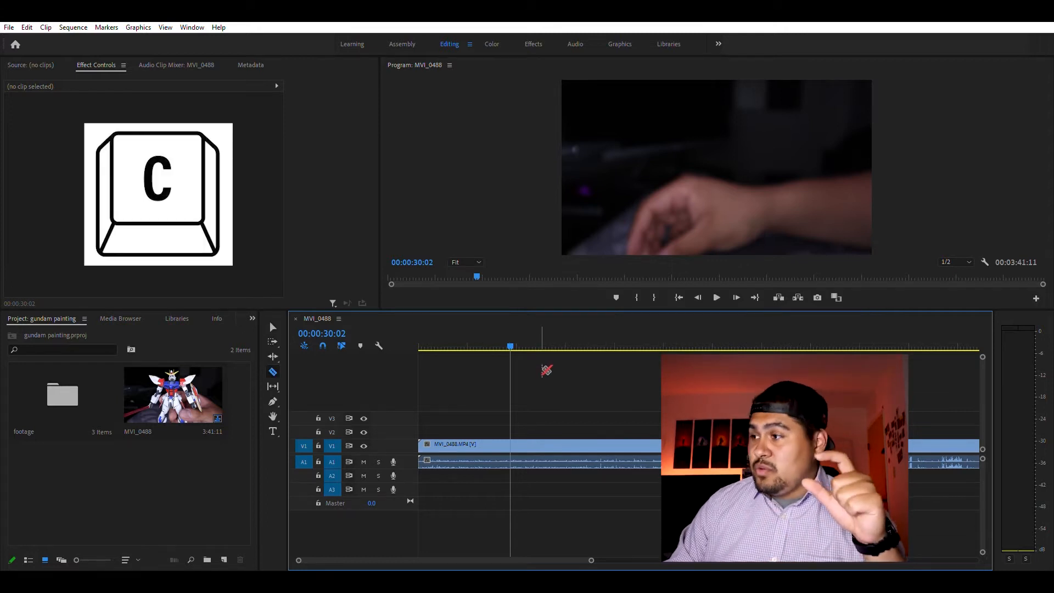
left_click(490, 445)
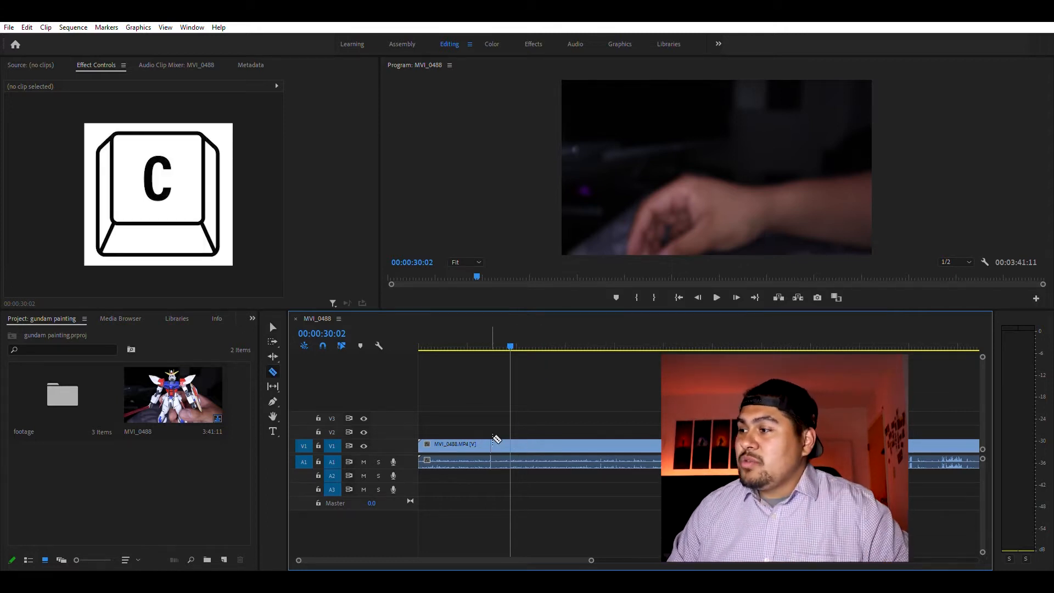
left_click(498, 445)
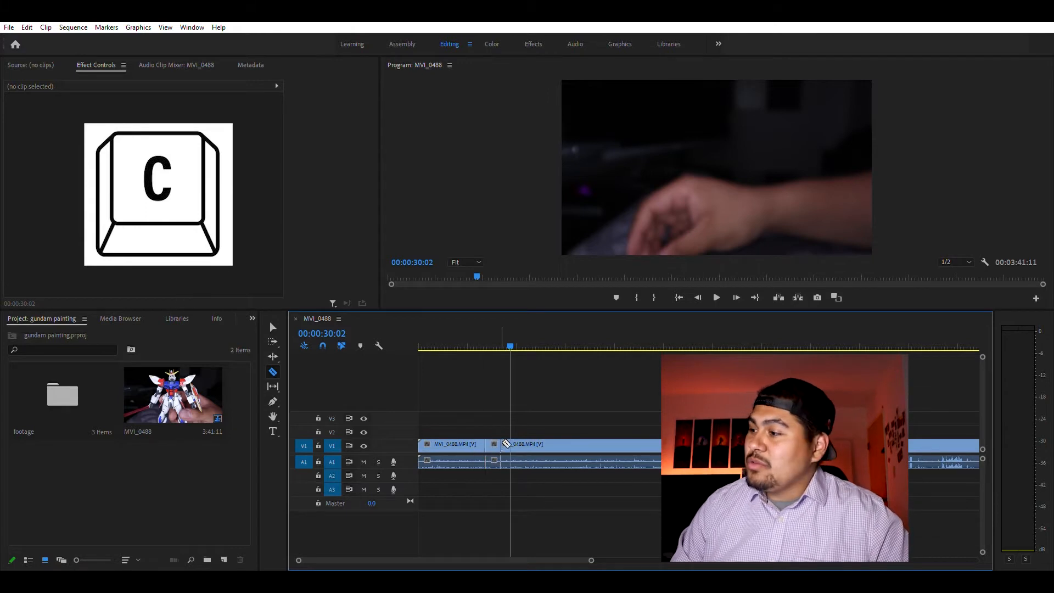
left_click(511, 445)
left_click(472, 443)
left_click(447, 444)
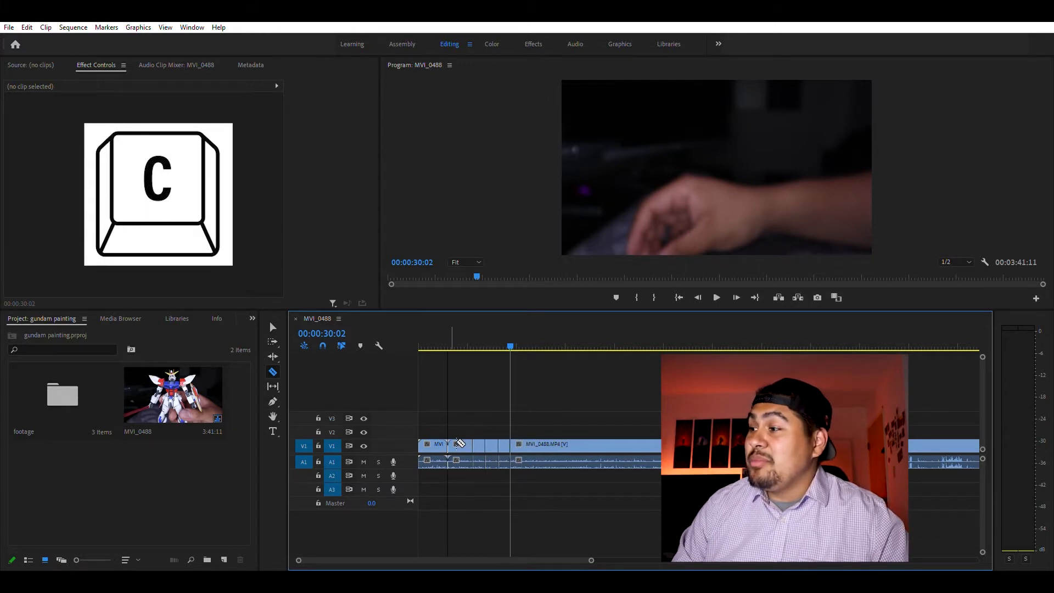
left_click(520, 444)
left_click(546, 445)
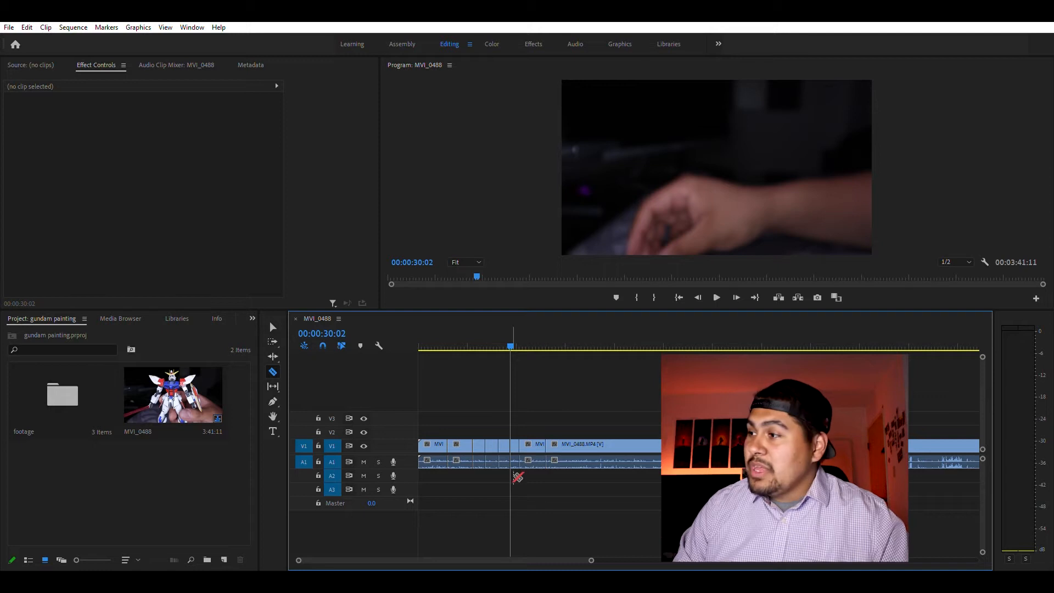
left_click(565, 347)
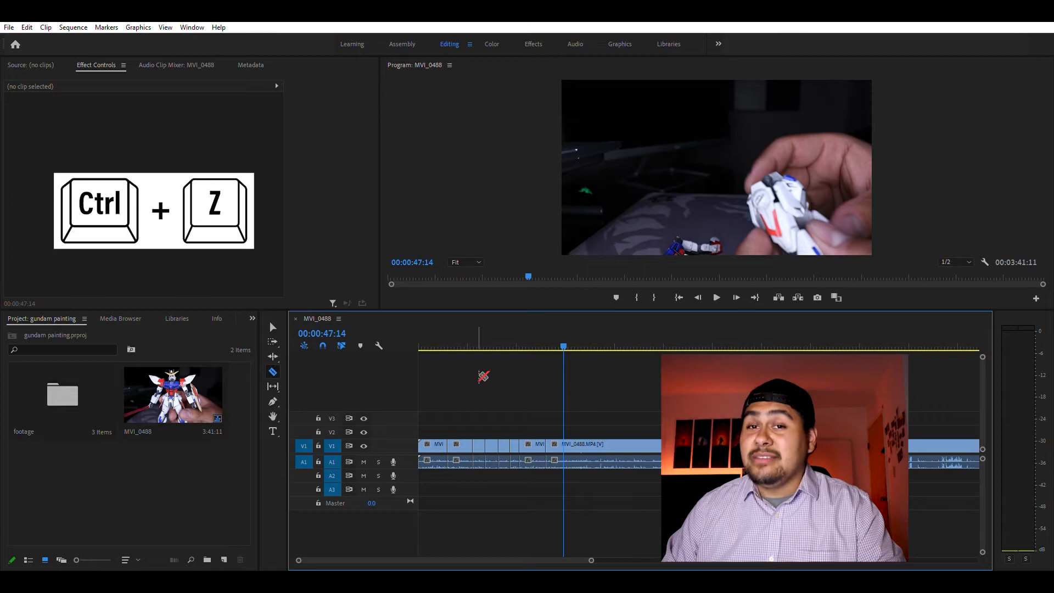
Undo all the razor cuts made in the MVI_0488.MP4 clip
key("ctrl+z")
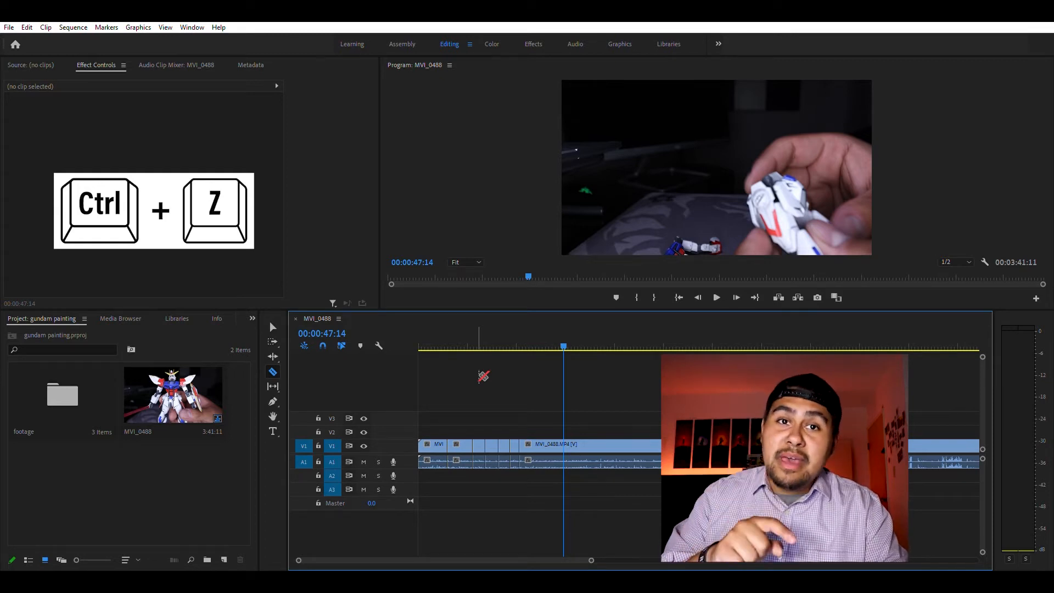
key("ctrl+z")
key("ctrl+z")
key("ctrl+z")
key("ctrl+z")
key("ctrl+z")
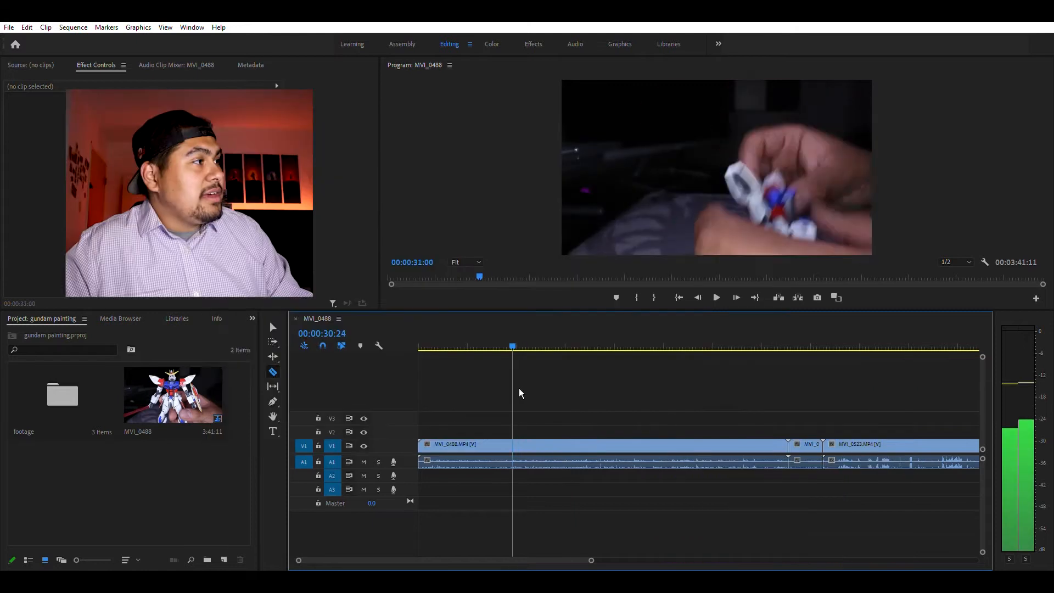
Cut the opening segment of MVI_0488.MP4 at about 8 seconds and again at 00:00:10:22
left_click_drag(521, 393, 482, 391)
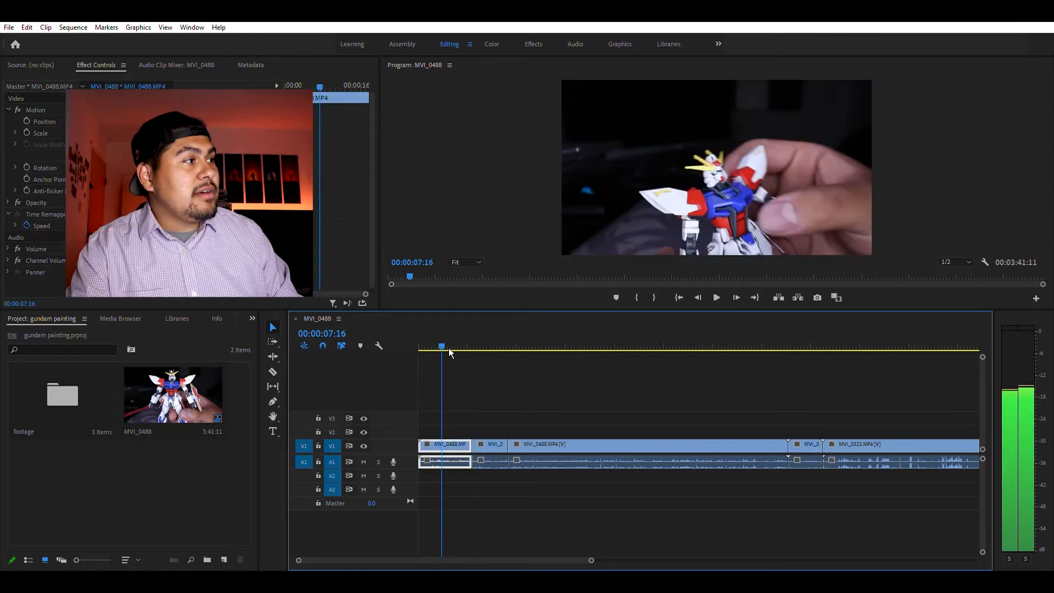
left_click_drag(448, 347, 451, 347)
key("c")
left_click(446, 443)
key("space")
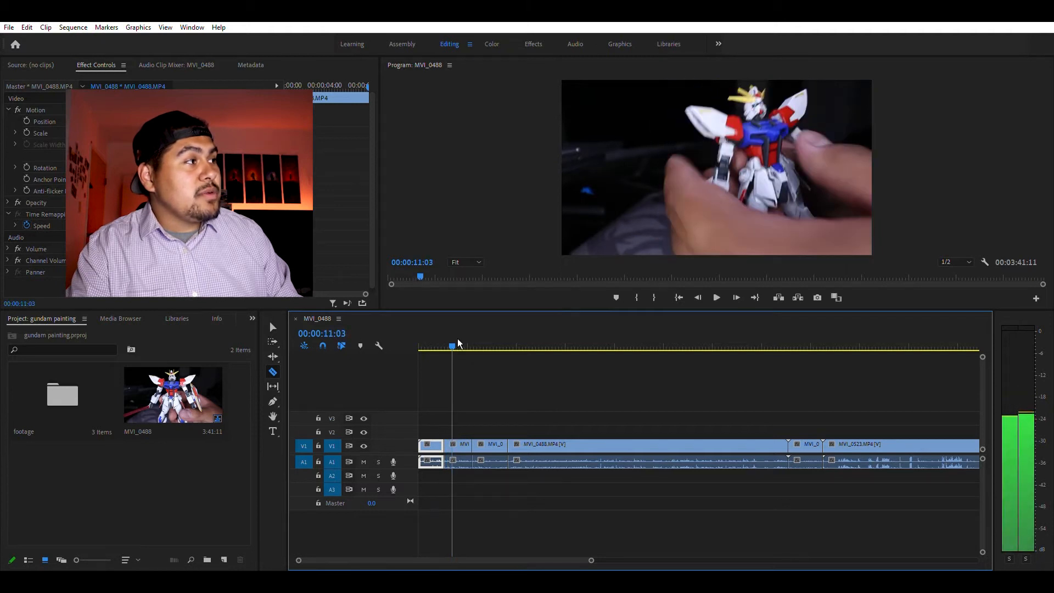
left_click_drag(458, 340, 454, 341)
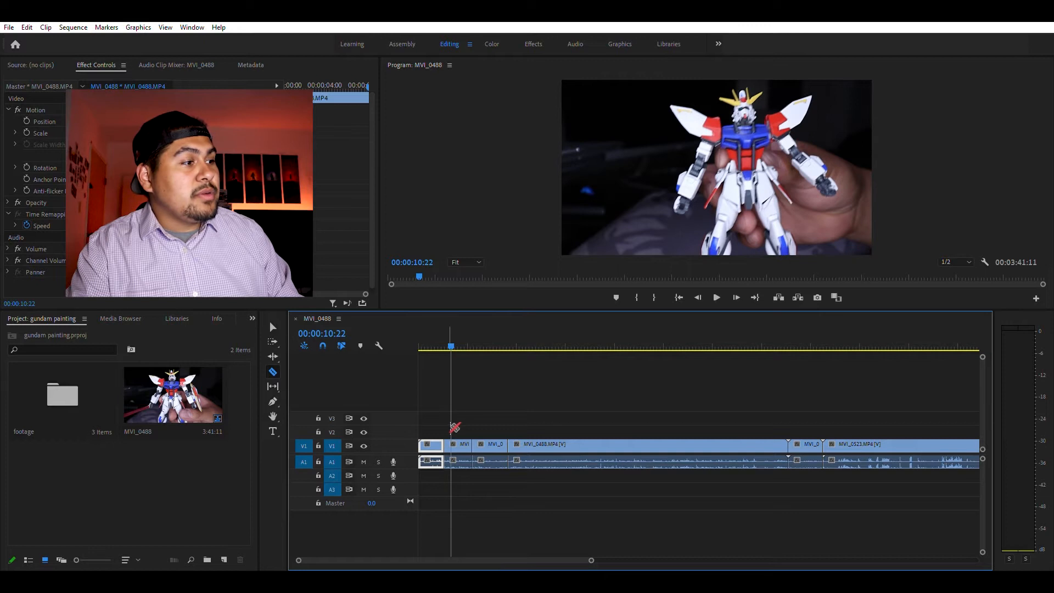
left_click(451, 444)
Delete the first segment of MVI_0488.MP4 and the segment that starts at the 00:00:10:22 cut
key("v")
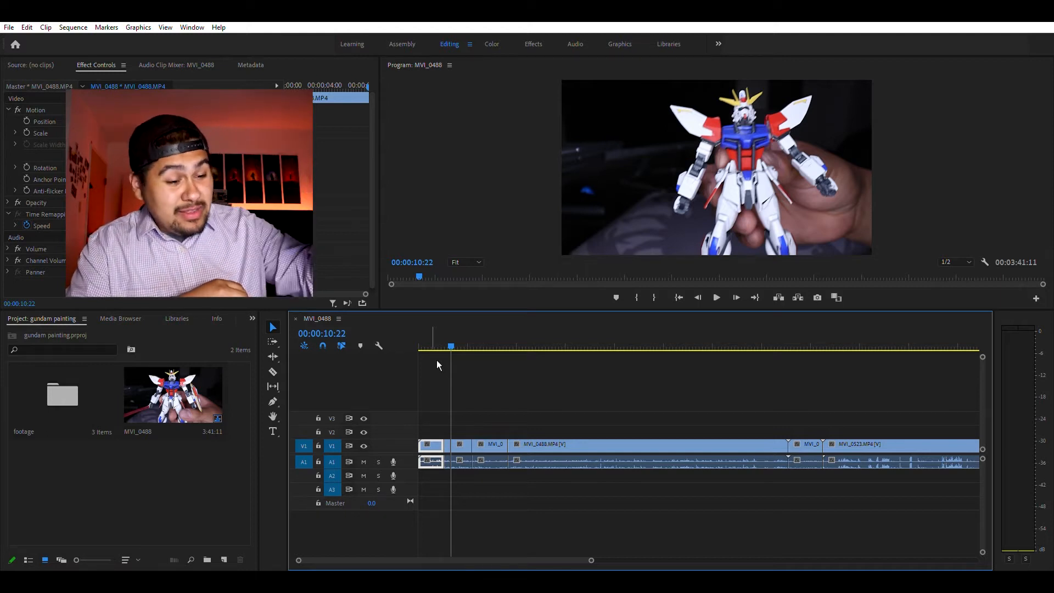
key("Delete")
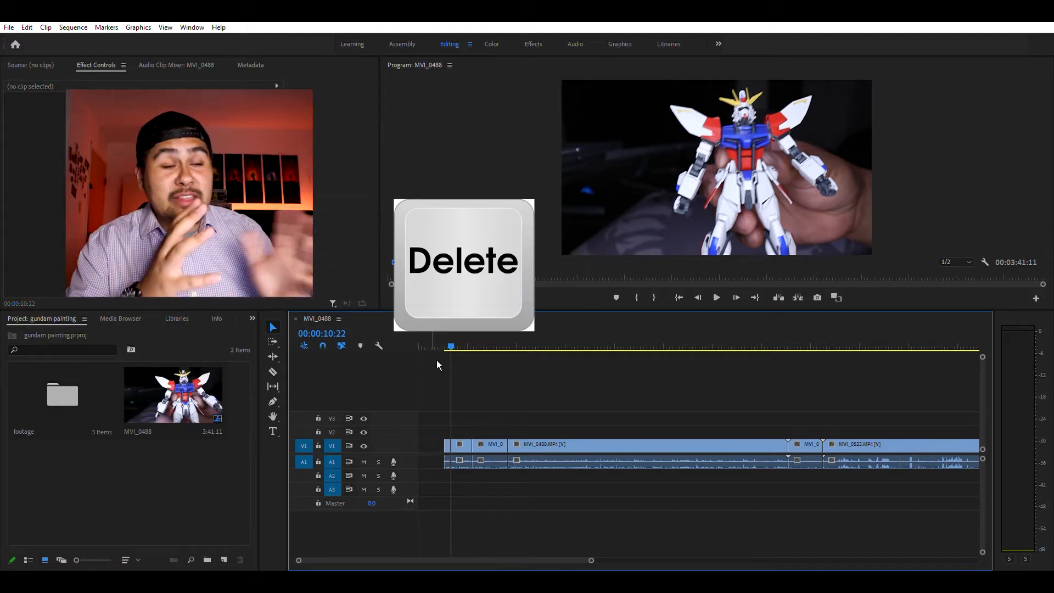
left_click_drag(450, 342, 463, 343)
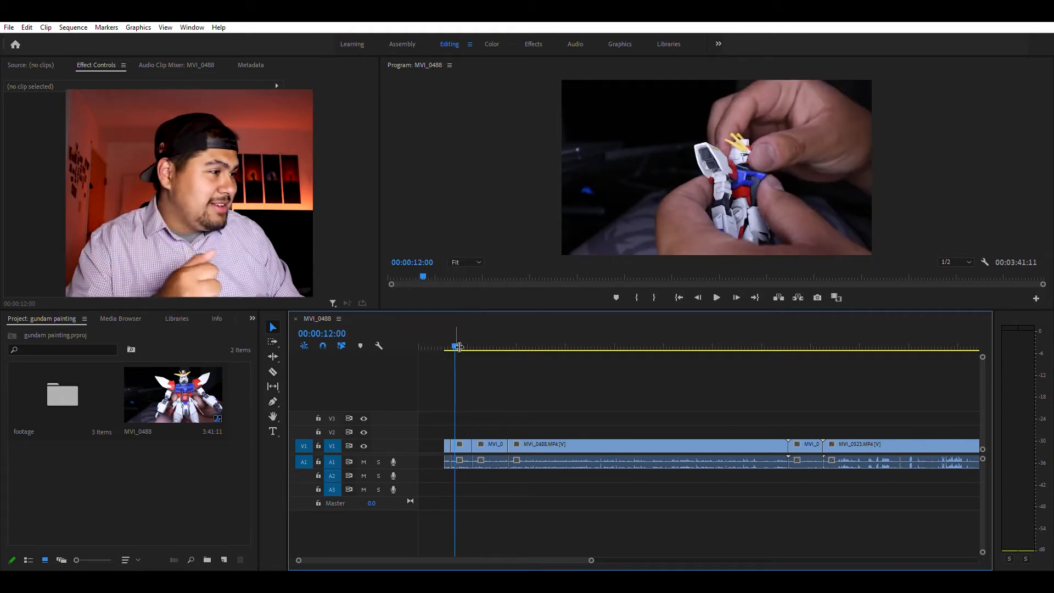
left_click(468, 444)
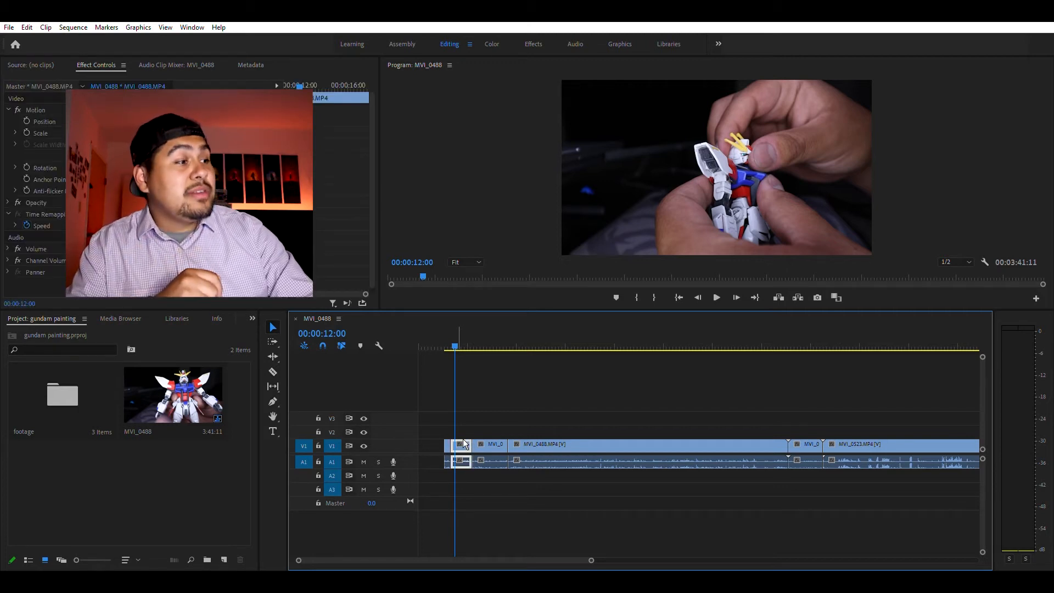
key("Delete")
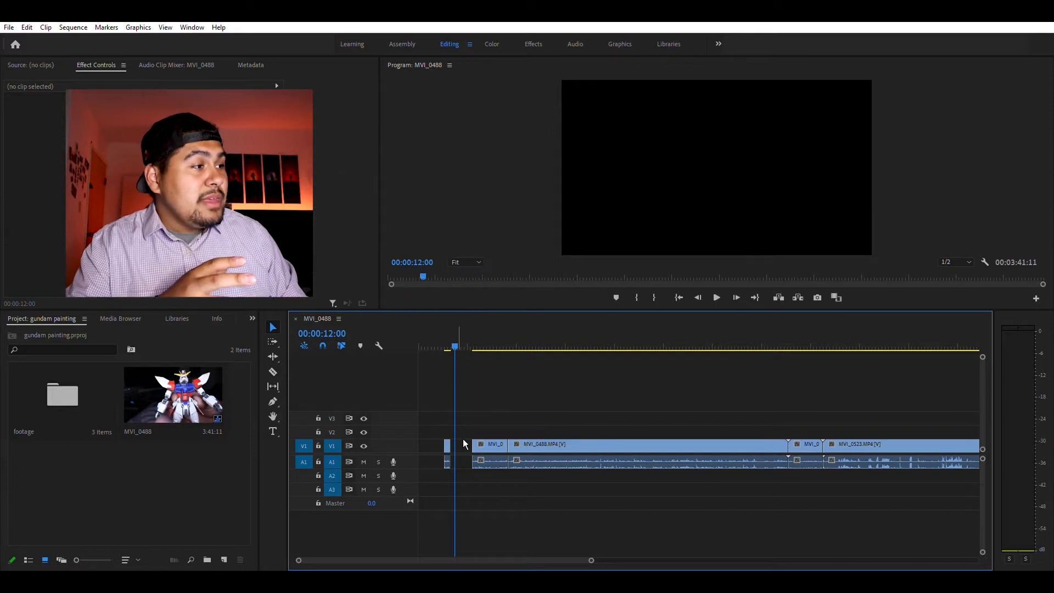
Cut the second remaining segment of MVI_0488.MP4 on track V1 at 00:00:23:03
left_click_drag(433, 343, 496, 345)
key("c")
left_click(489, 444)
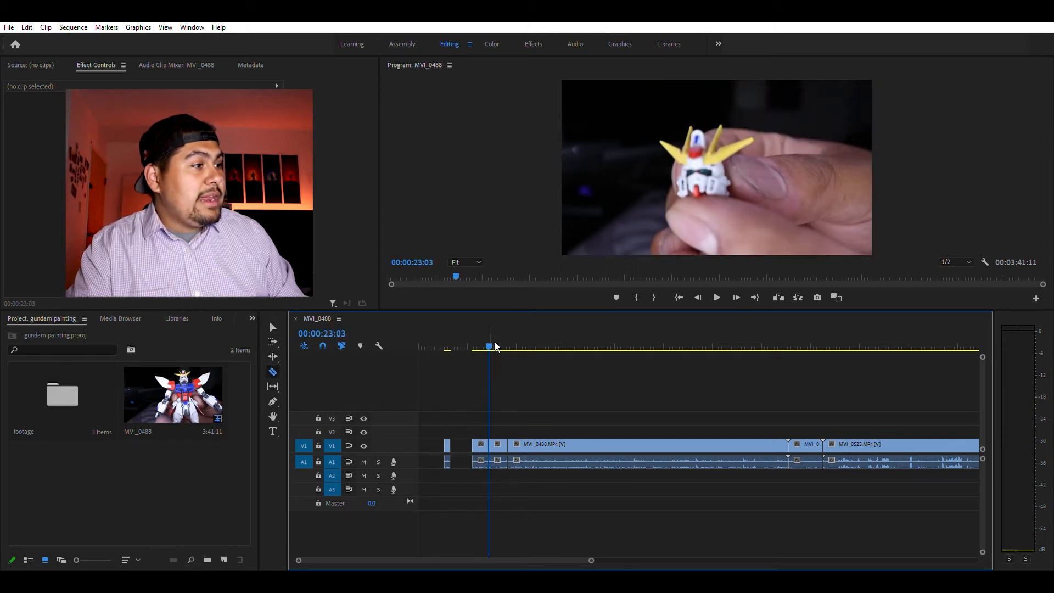
Delete the MVI_0488.MP4 segment between the 00:00:23:03 cut and the cut at about 00:00:29:22
left_click_drag(495, 343, 516, 345)
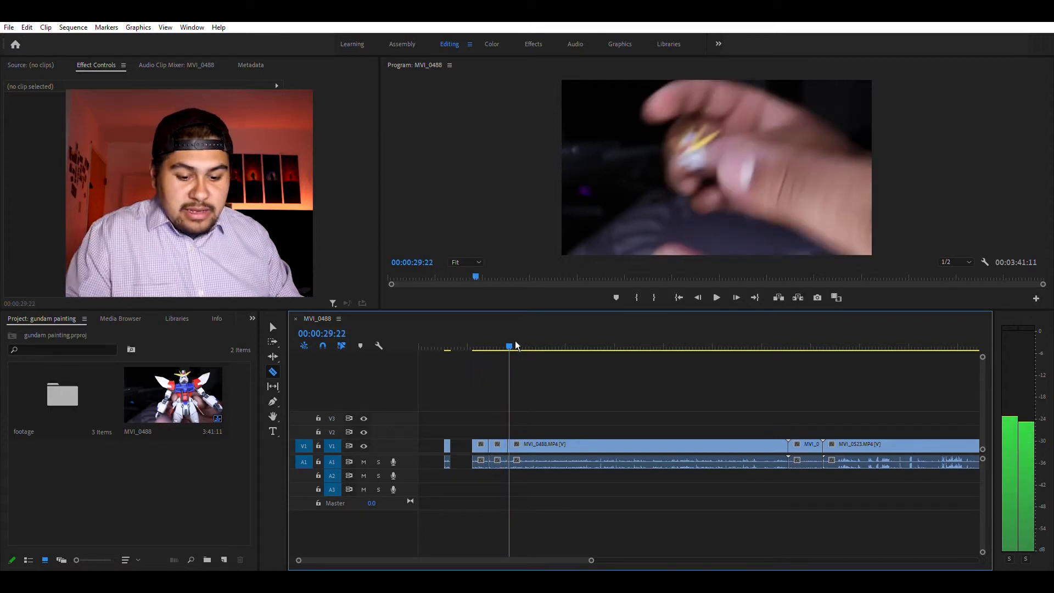
left_click(467, 436)
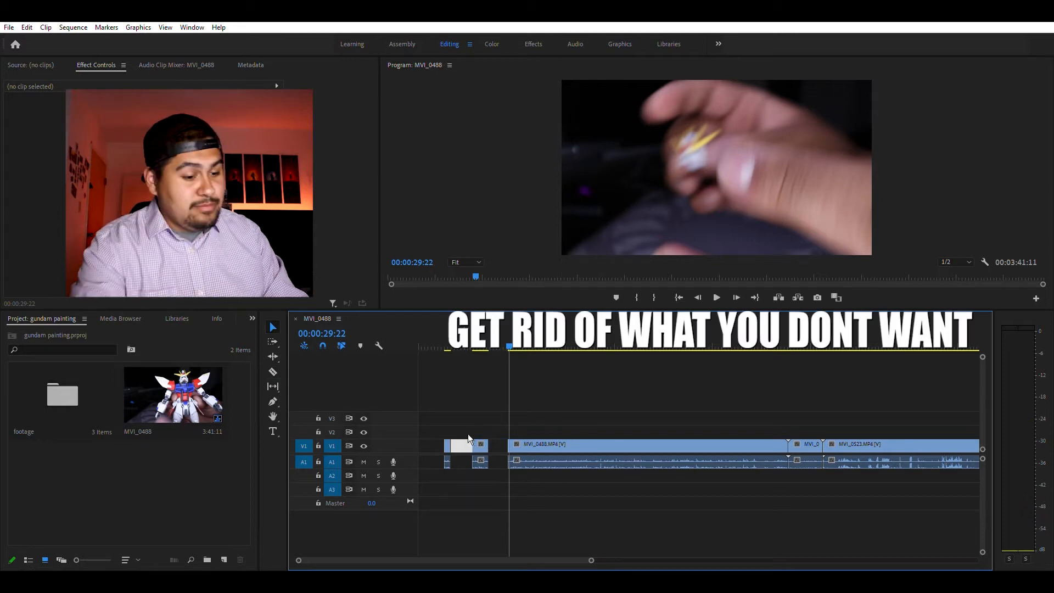
left_click(474, 404)
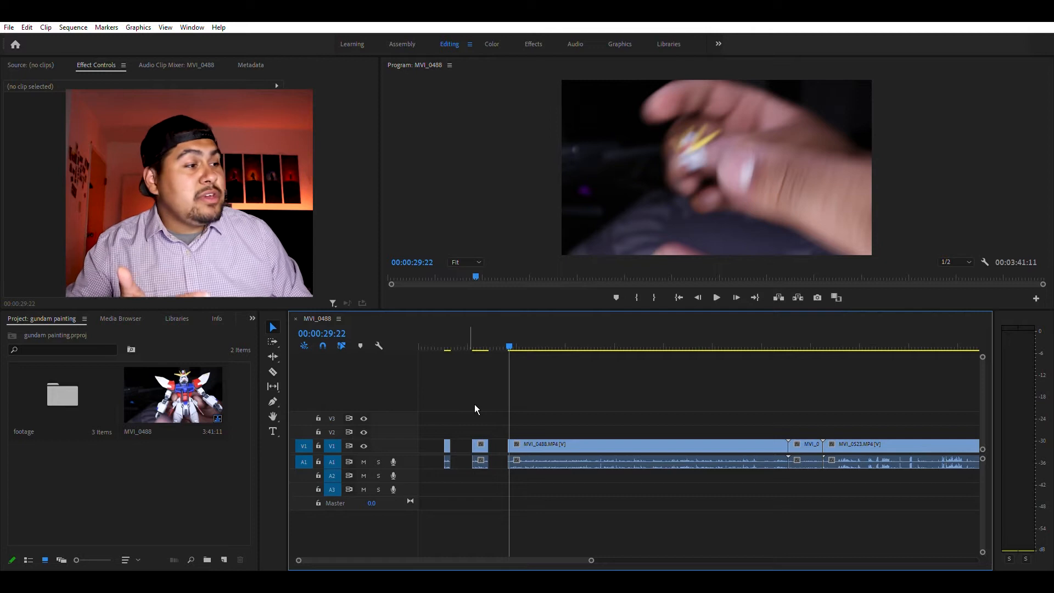
Close the gap at the start of the sequence and the gap between the first two remaining MVI_0488.MP4 segments
left_click(435, 444)
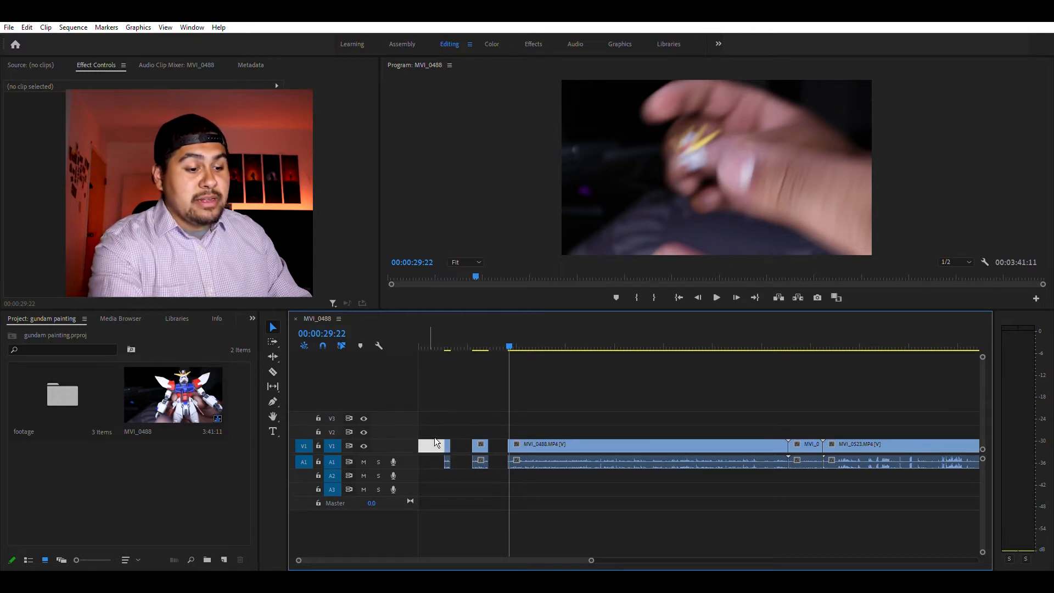
key("Delete")
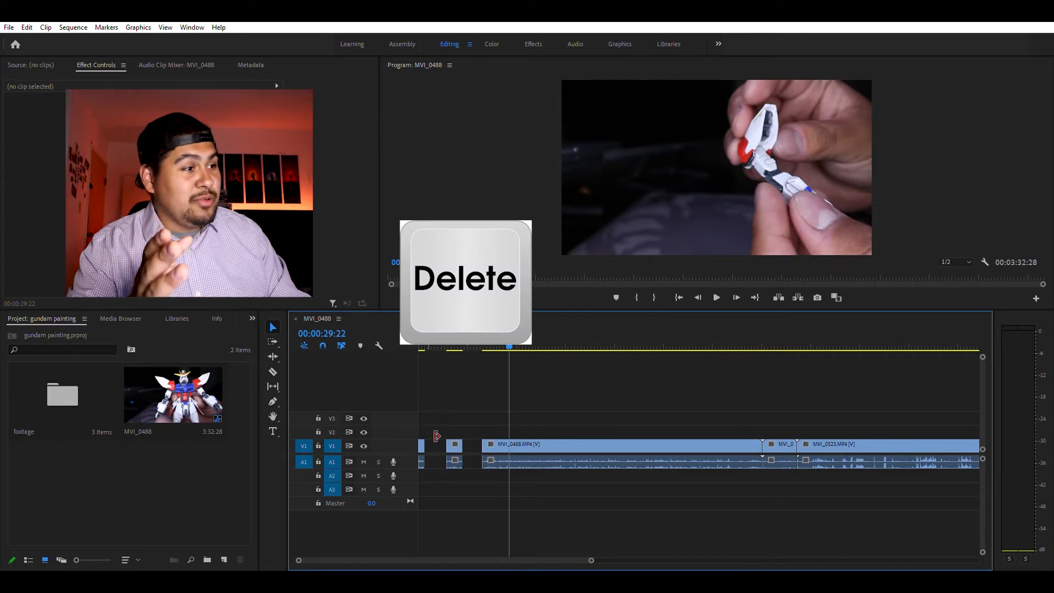
left_click(443, 441)
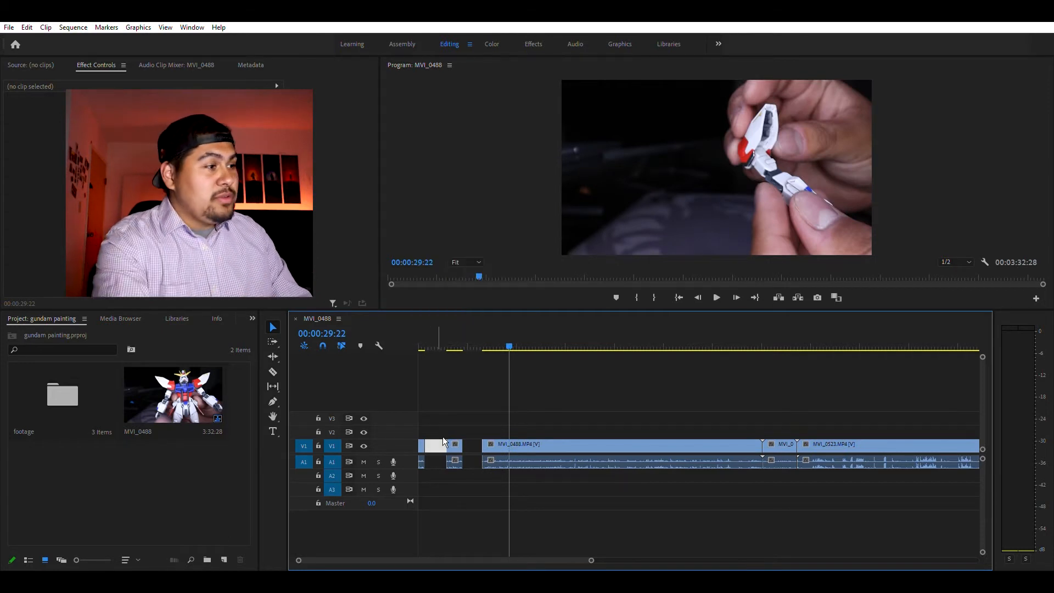
key("Delete")
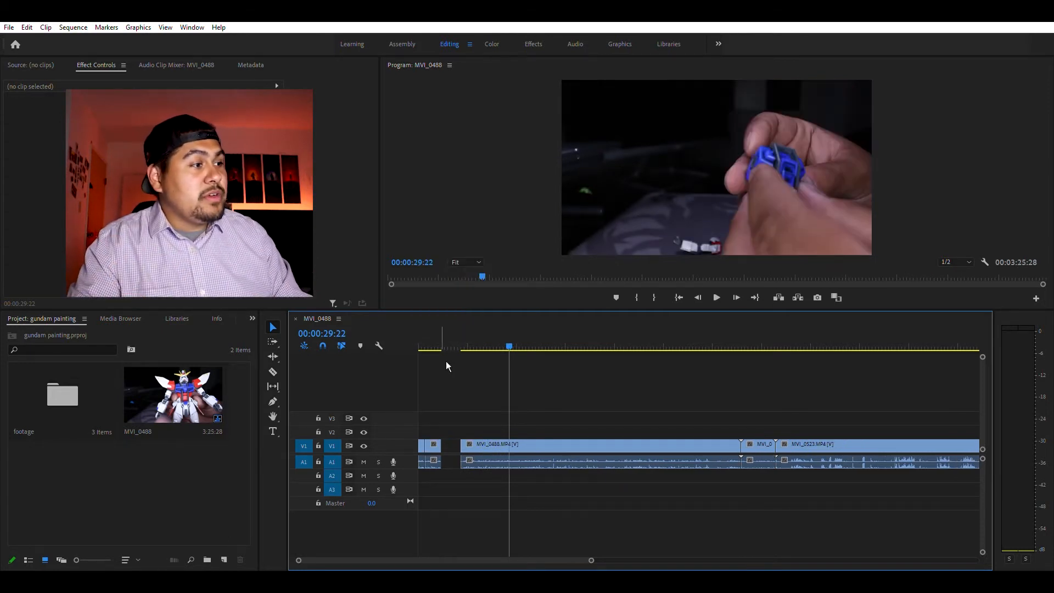
Play the sequence from the beginning to review the edit for leftover unwanted footage
left_click(415, 344)
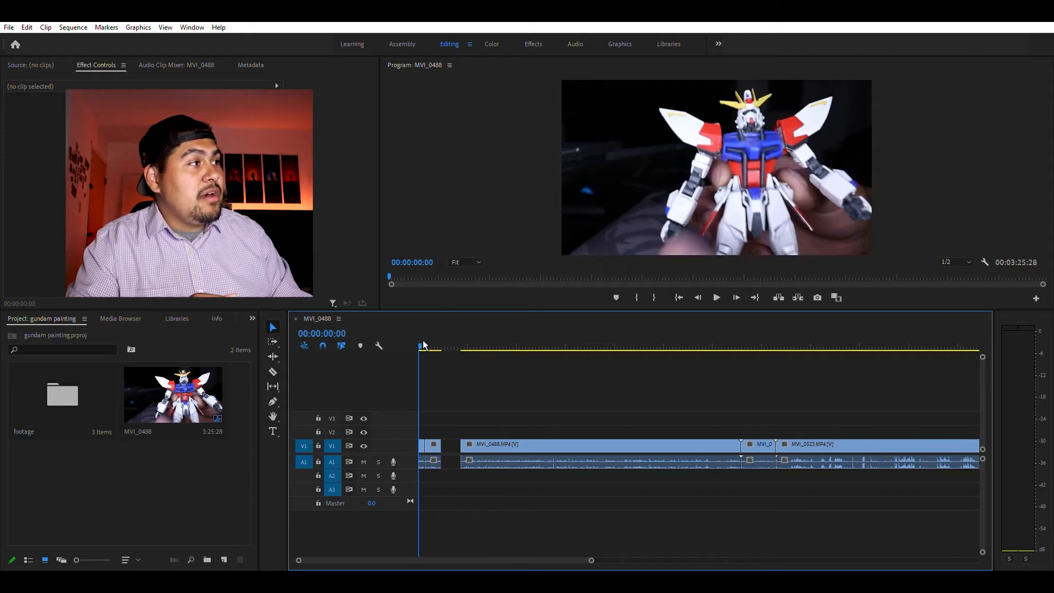
key("space")
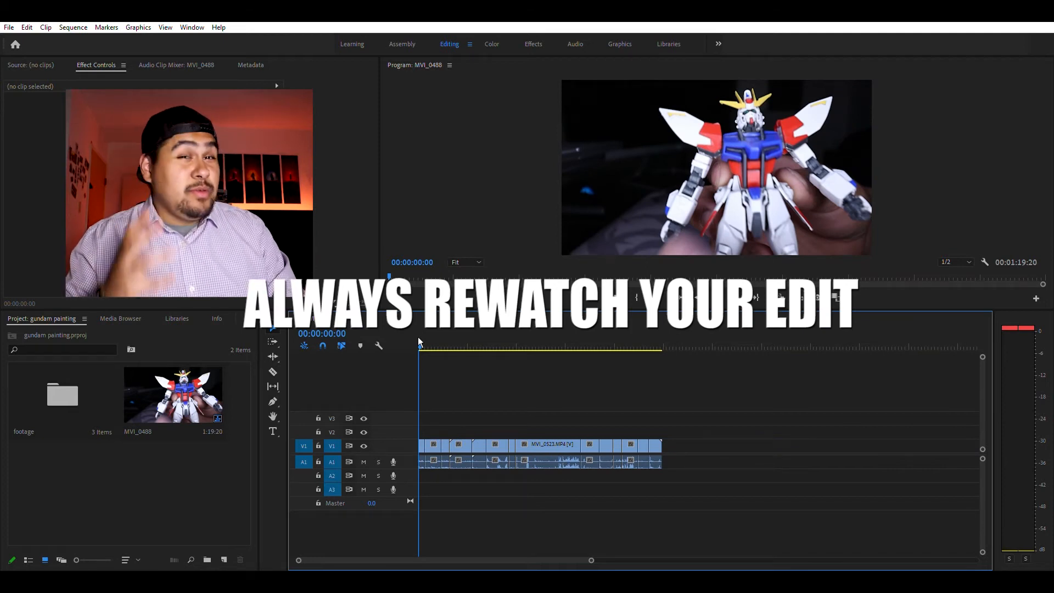
mouse_move(419, 344)
left_mouse_down()
mouse_move(456, 345)
mouse_move(415, 341)
left_mouse_up()
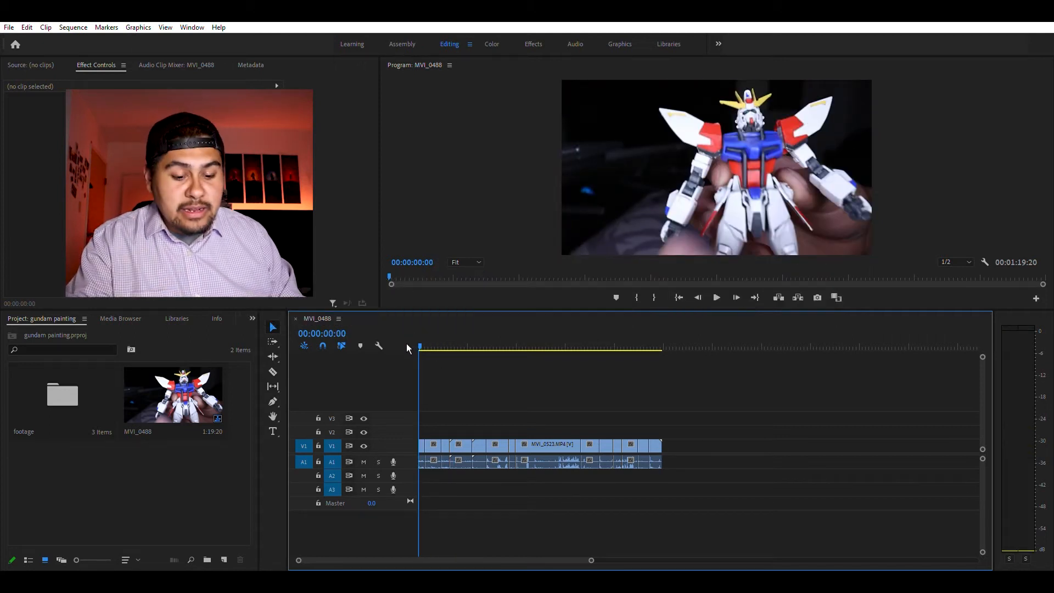
key("space")
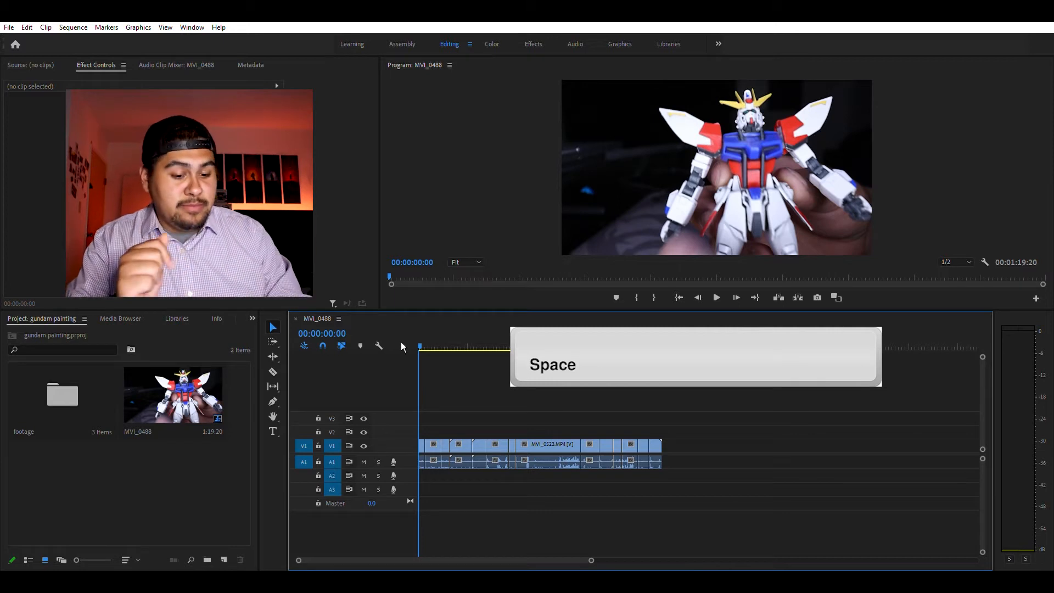
key("space")
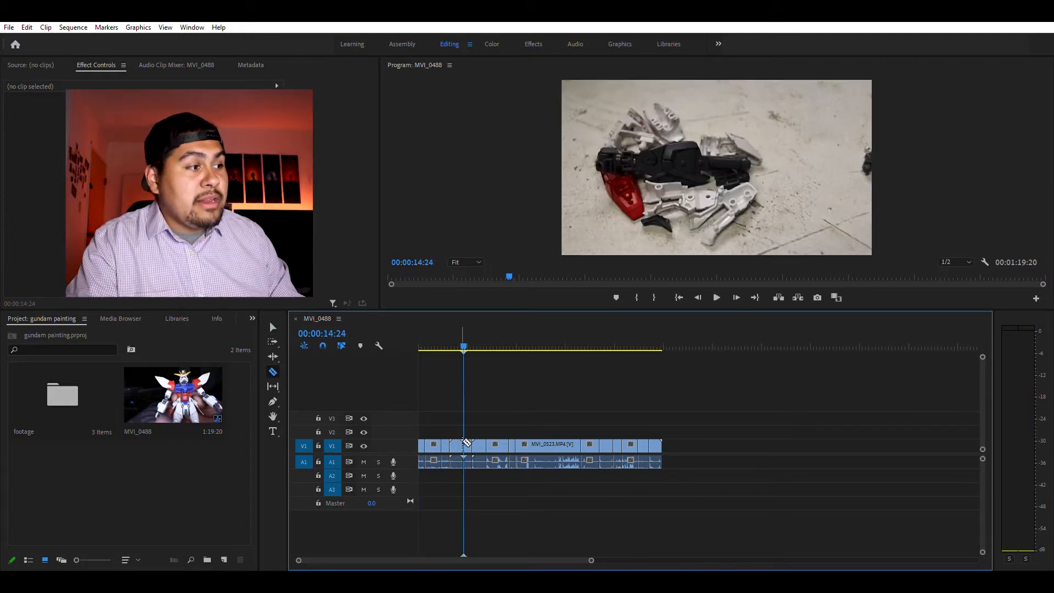
Delete the segment ending at 00:00:14:24 together with its gap and replay the edit from 00:00:03:12
key("v")
left_click(459, 443)
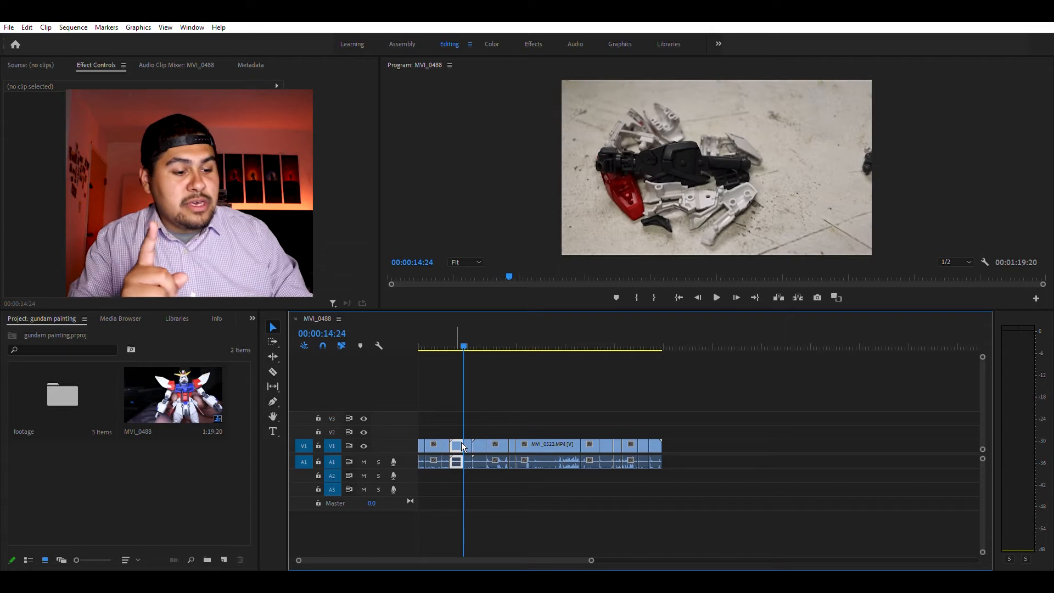
key("Delete")
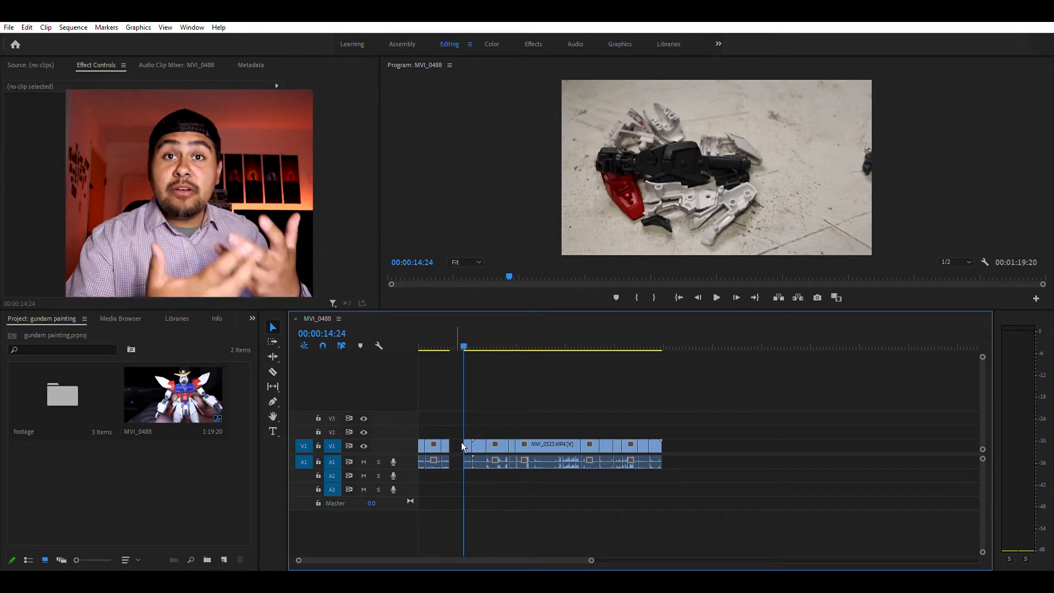
left_click(459, 445)
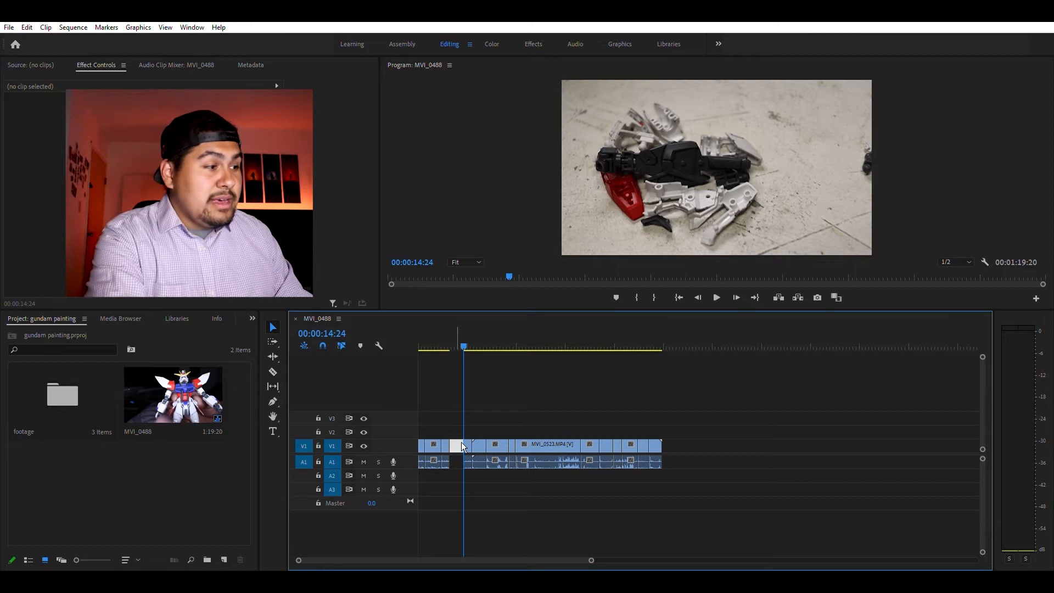
key("Delete")
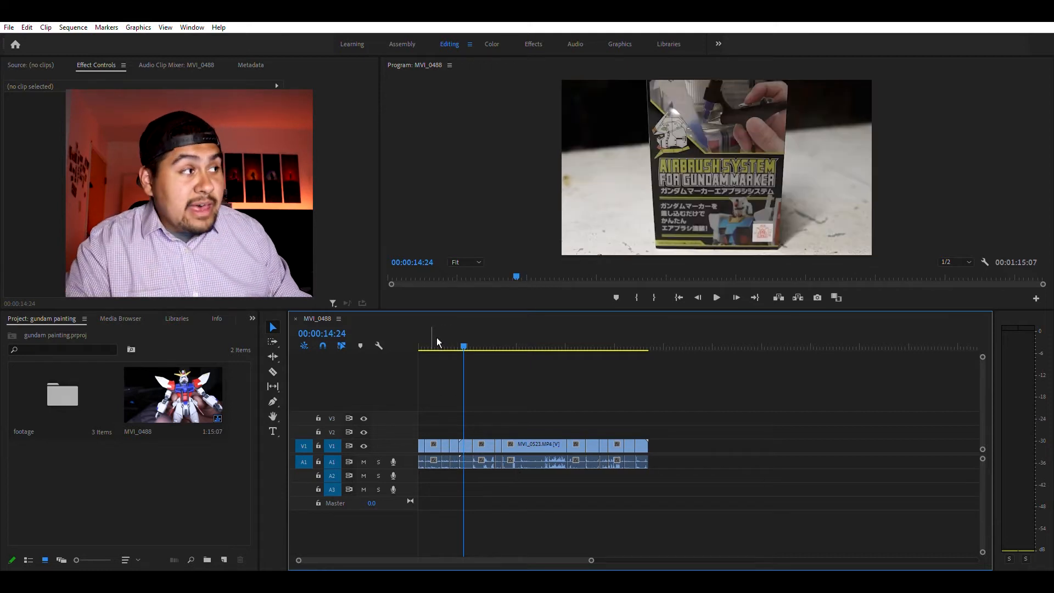
left_click(436, 338)
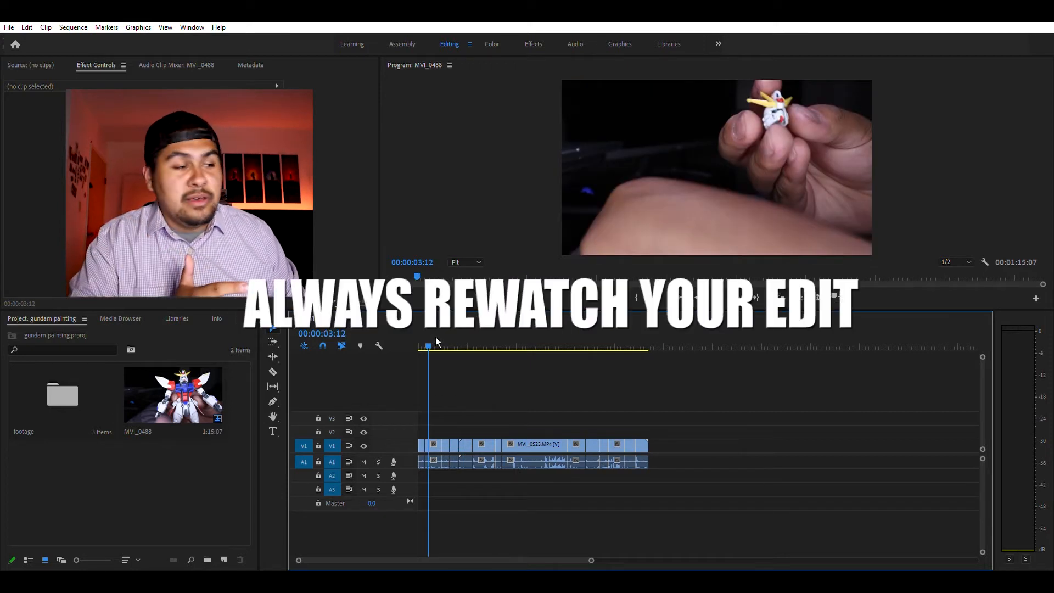
key("space")
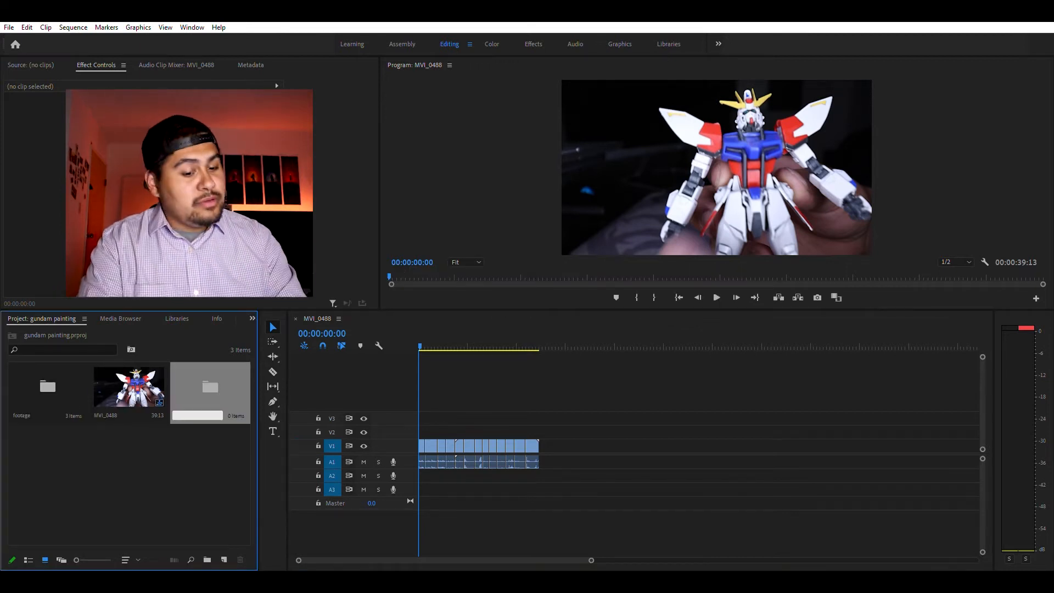
Name the new bin "sounds" and import the ES_Minor Leagues WAV music file into it
type("sounds")
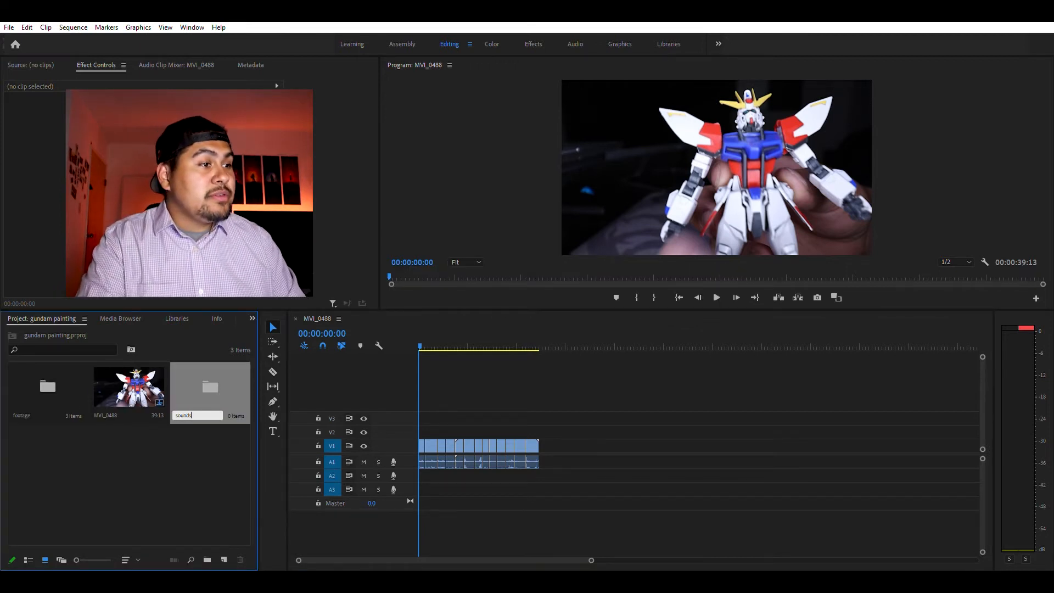
key("Return")
double_click(212, 379)
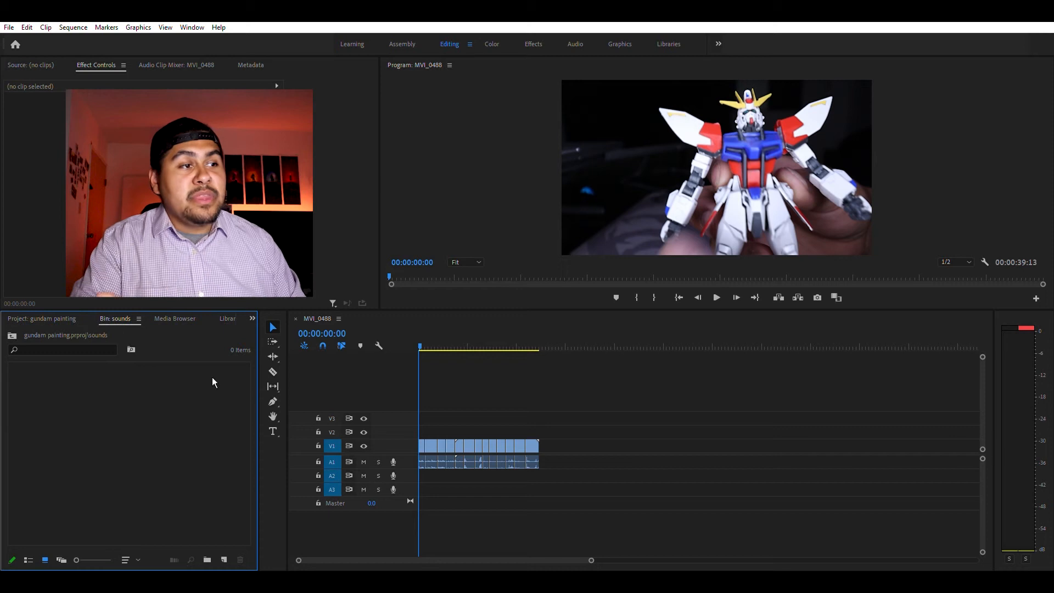
double_click(28, 377)
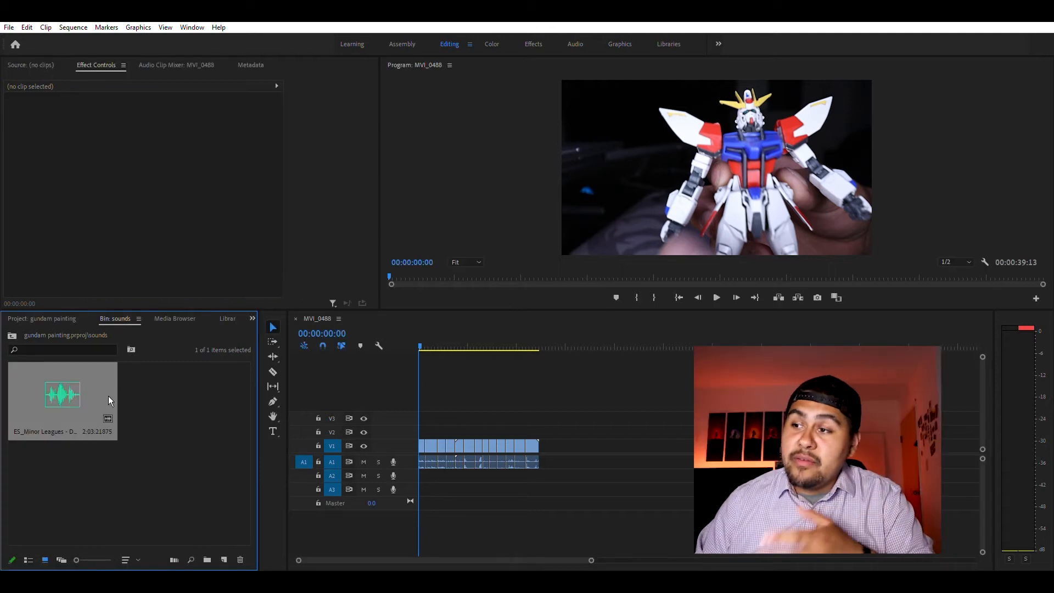
Open the ES_Minor Leagues music file in the source monitor and listen to its opening seconds
left_click(170, 406)
left_click(66, 398)
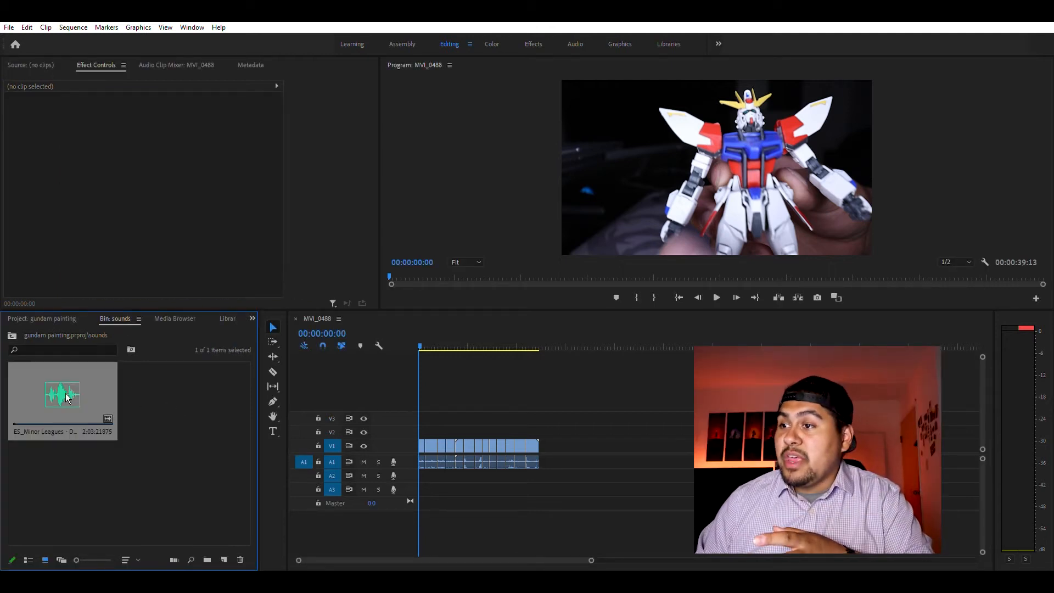
double_click(71, 383)
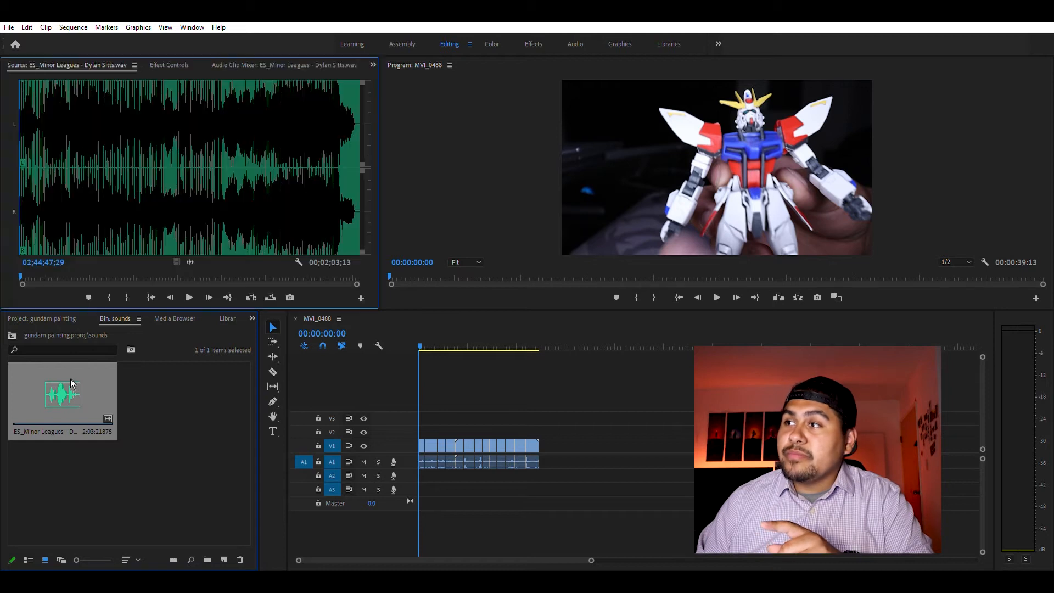
left_click(194, 291)
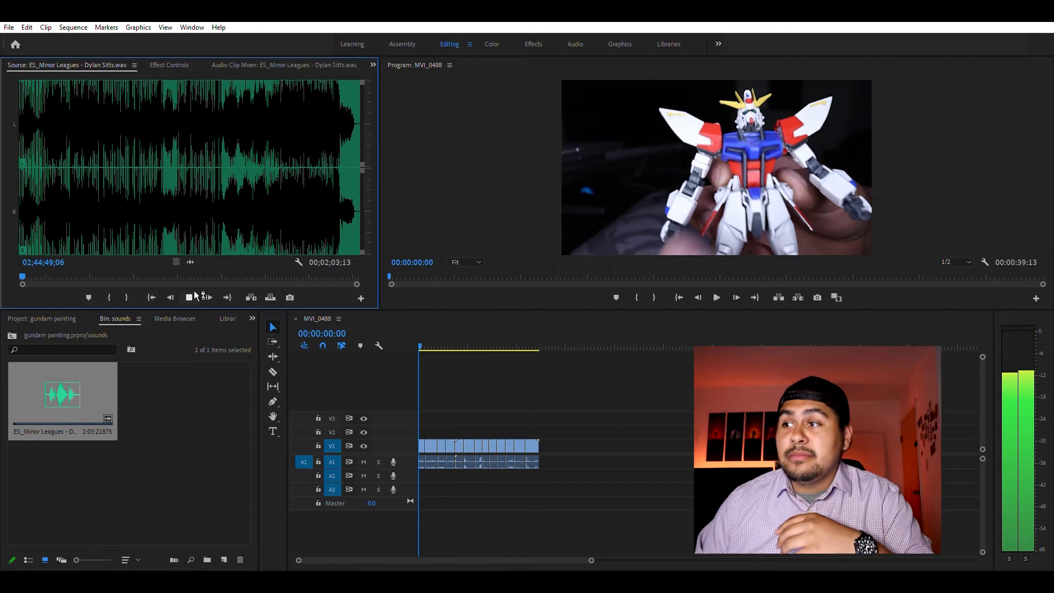
left_click(87, 405)
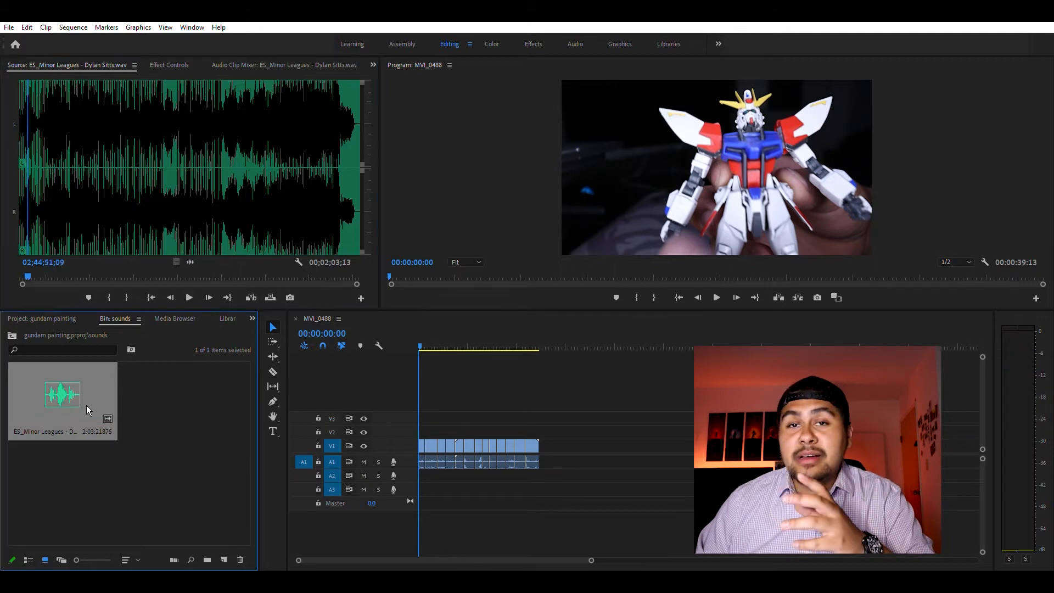
Place the ES_Minor Leagues music on audio track A2 at the sequence start and play it with the footage
left_click_drag(136, 414, 420, 469)
mouse_move(425, 336)
left_mouse_down()
mouse_move(445, 342)
mouse_move(419, 345)
left_mouse_up()
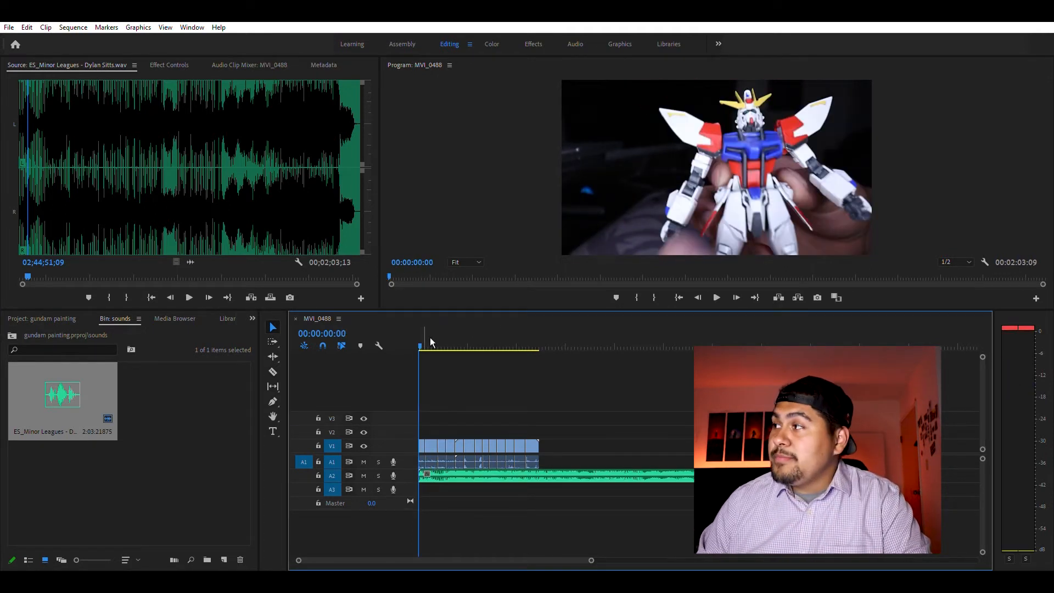
key("space")
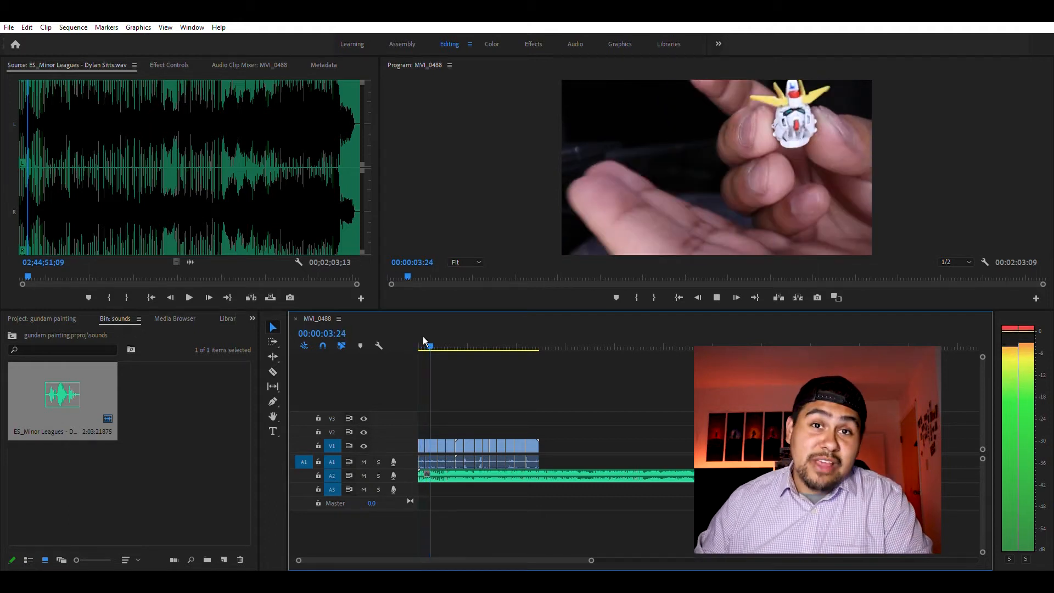
key("space")
Cut the music on track A2 at the end of the video clips and delete the excess after the cut
left_click_drag(430, 342, 545, 361)
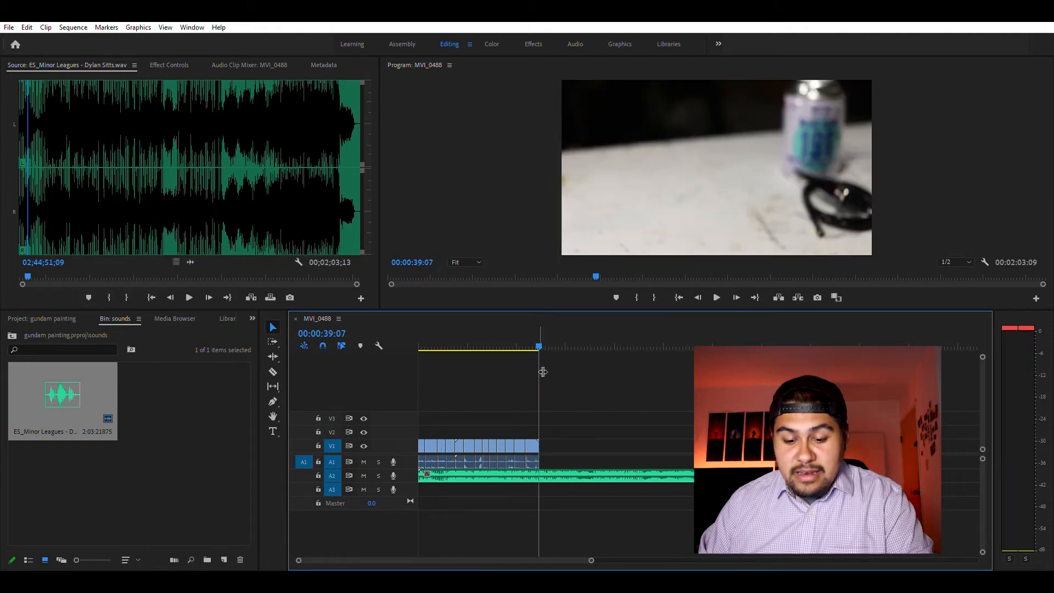
key("c")
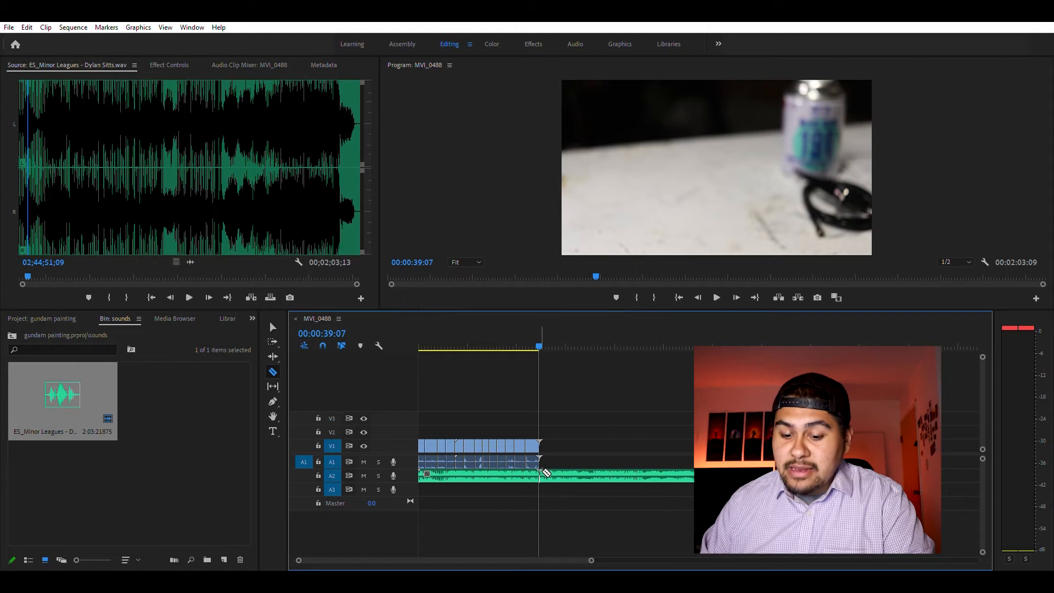
key("v")
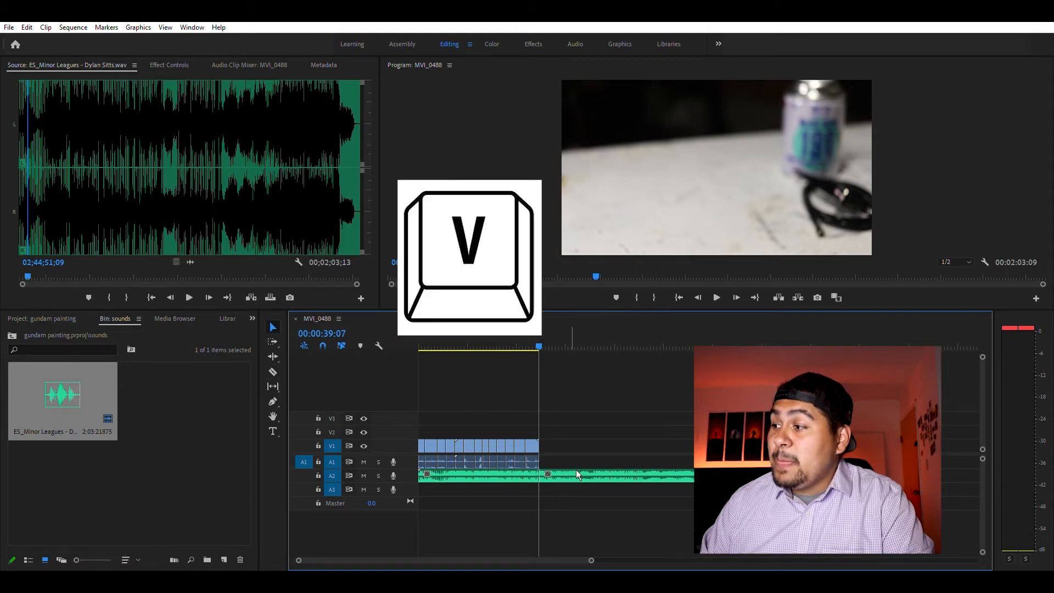
left_click(576, 474)
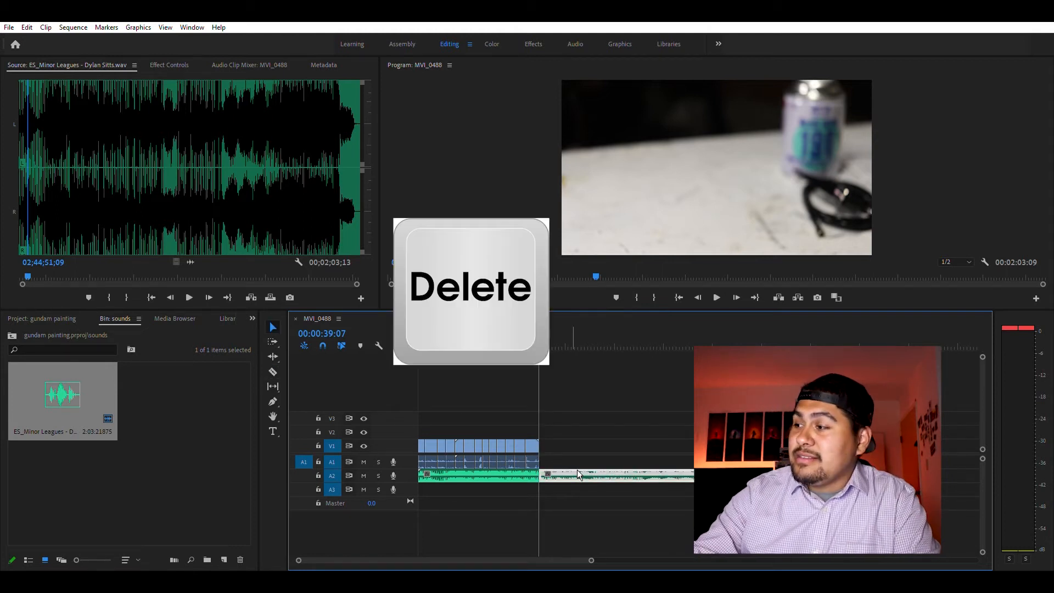
key("Delete")
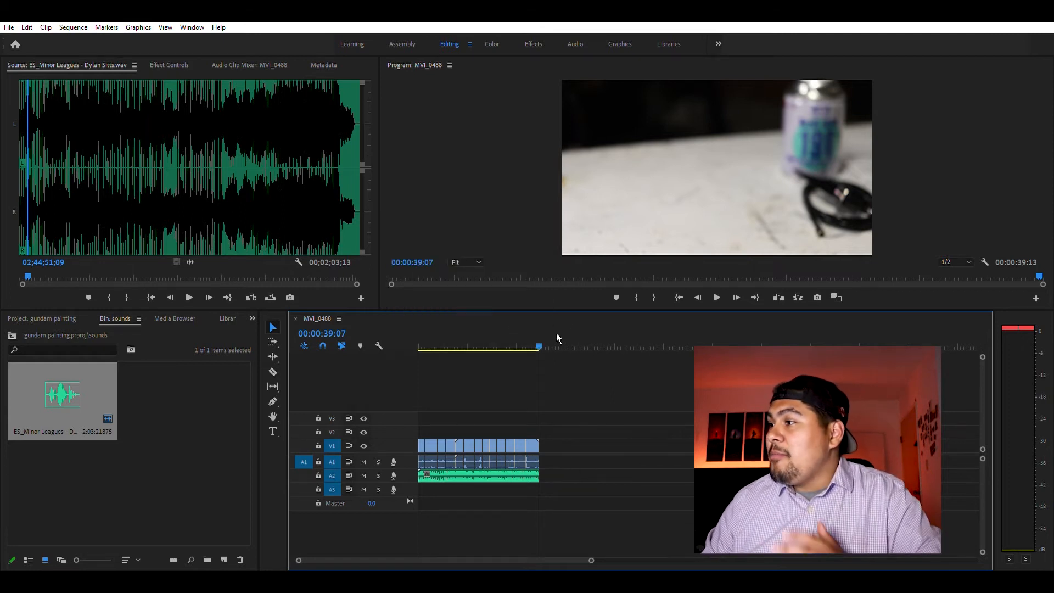
Play the sequence from the beginning to check the footage together with the trimmed music
left_click_drag(543, 344, 519, 372)
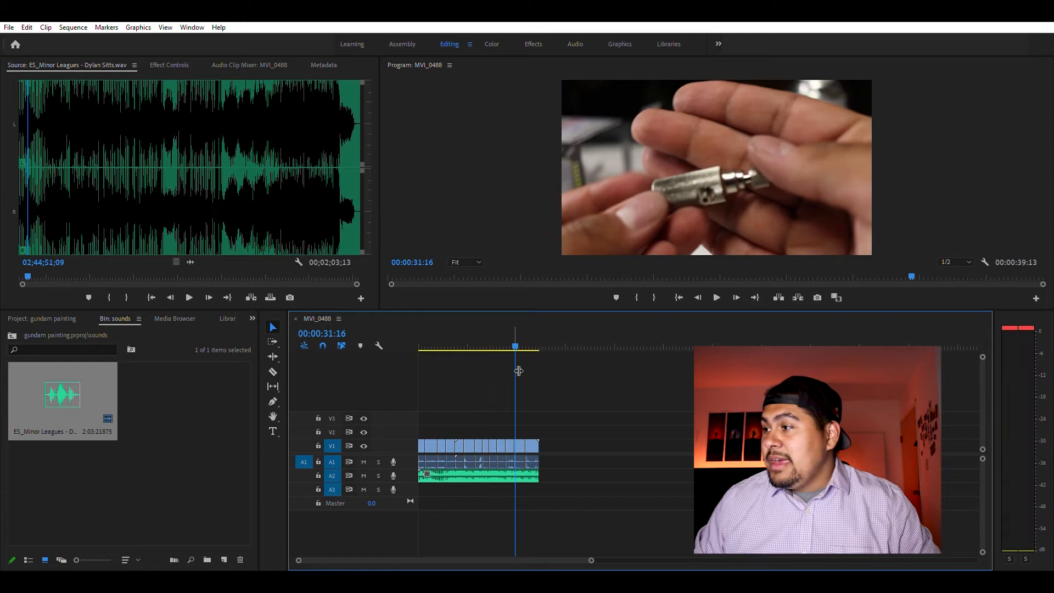
key("Return")
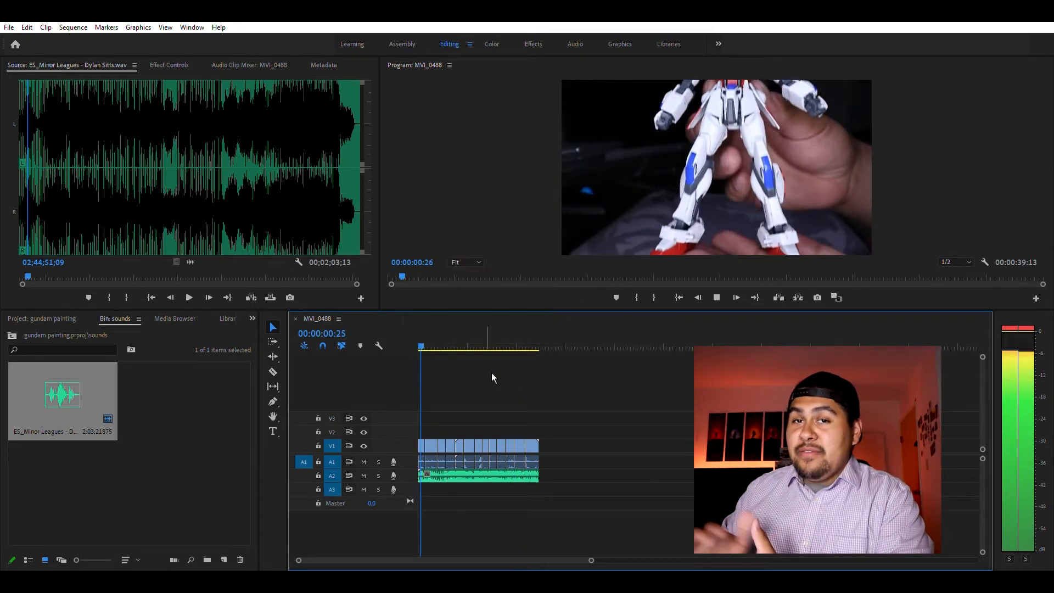
key("space")
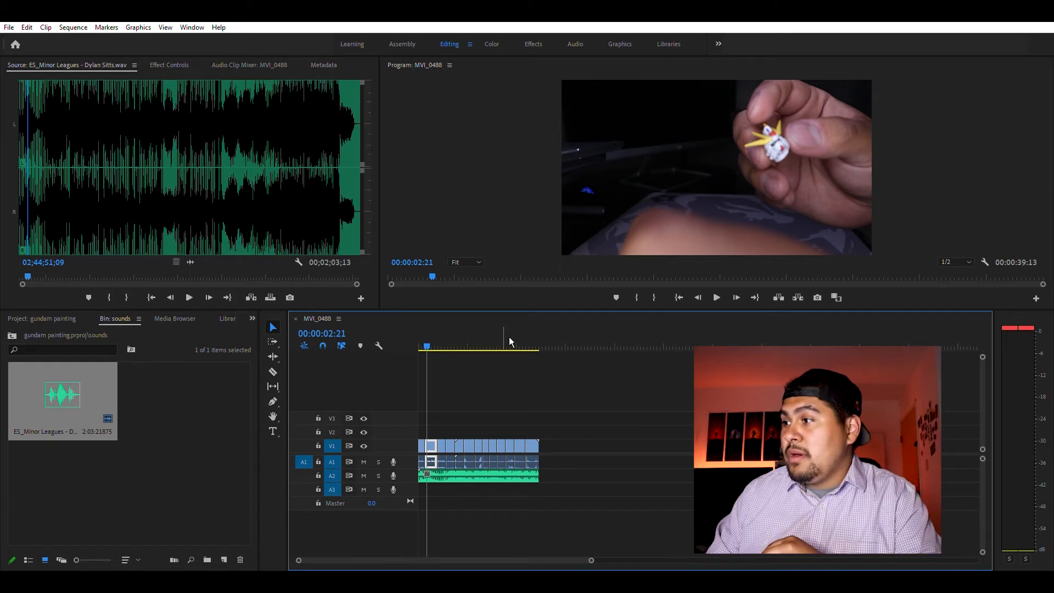
Move the playhead to the start of the sequence and mark the In point there
key("Return")
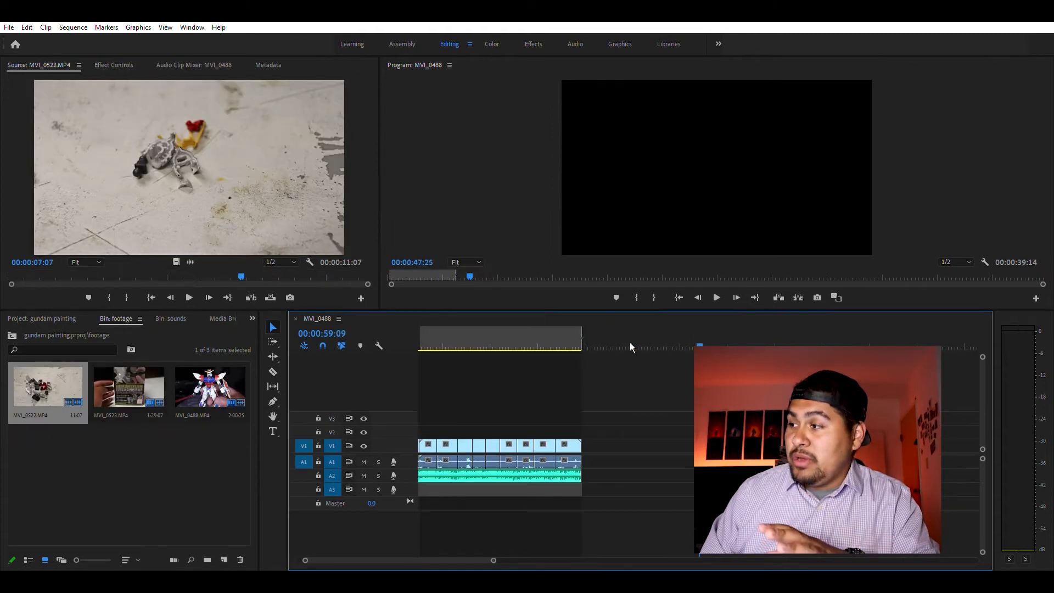
left_click_drag(630, 343, 405, 345)
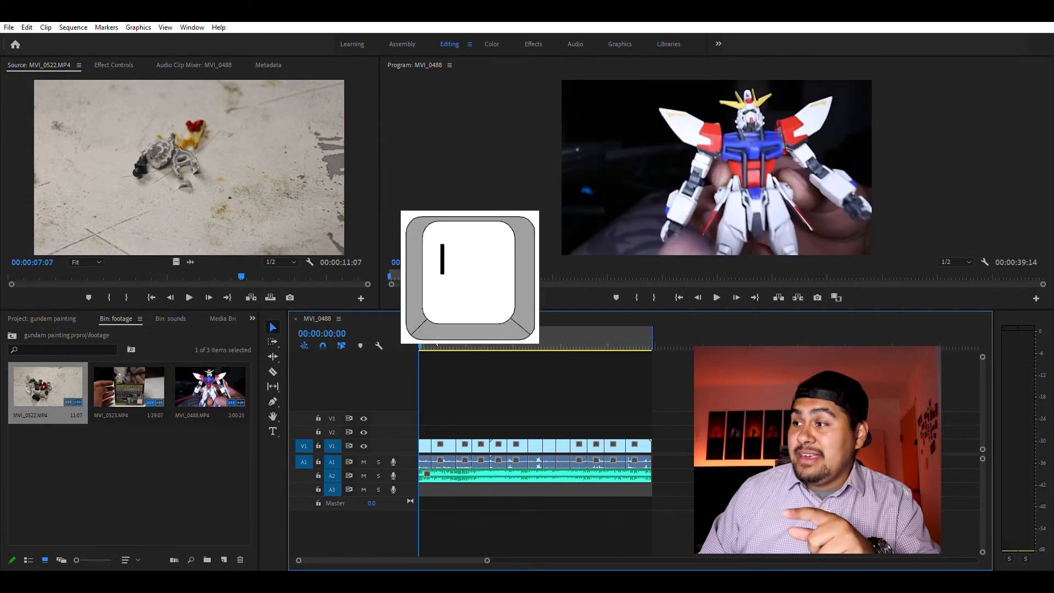
key("i")
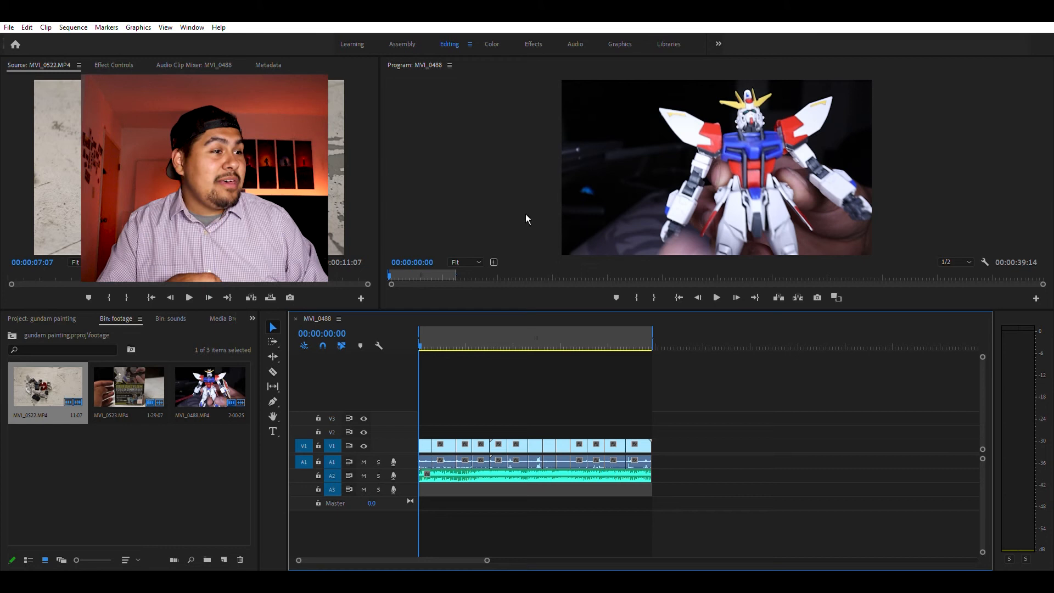
Import promo.mpeg into the footage bin and place it on tracks V1 and A1, a short gap after the edited clips
left_click(48, 317)
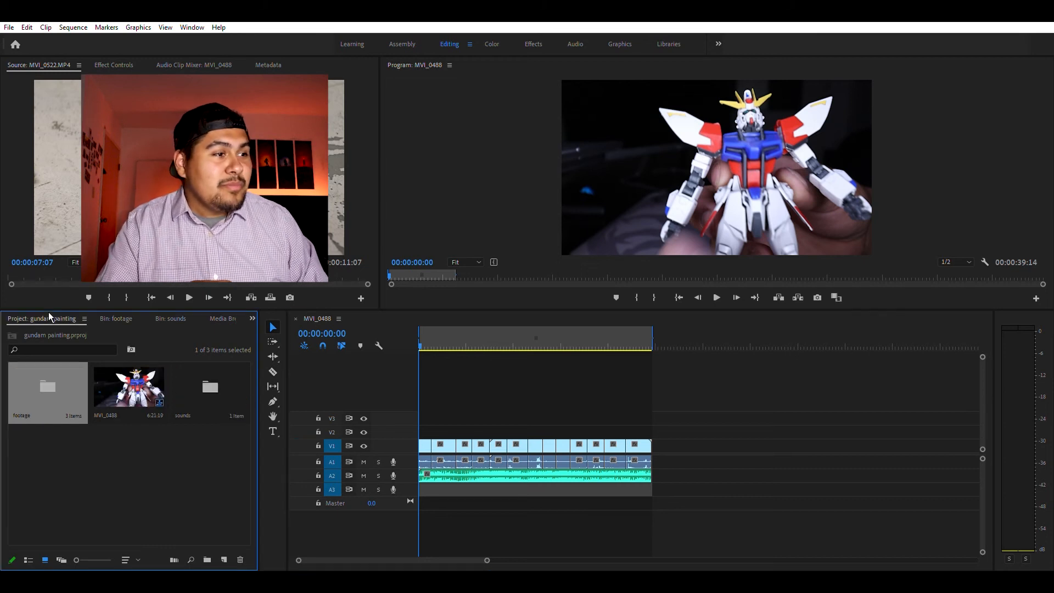
double_click(52, 379)
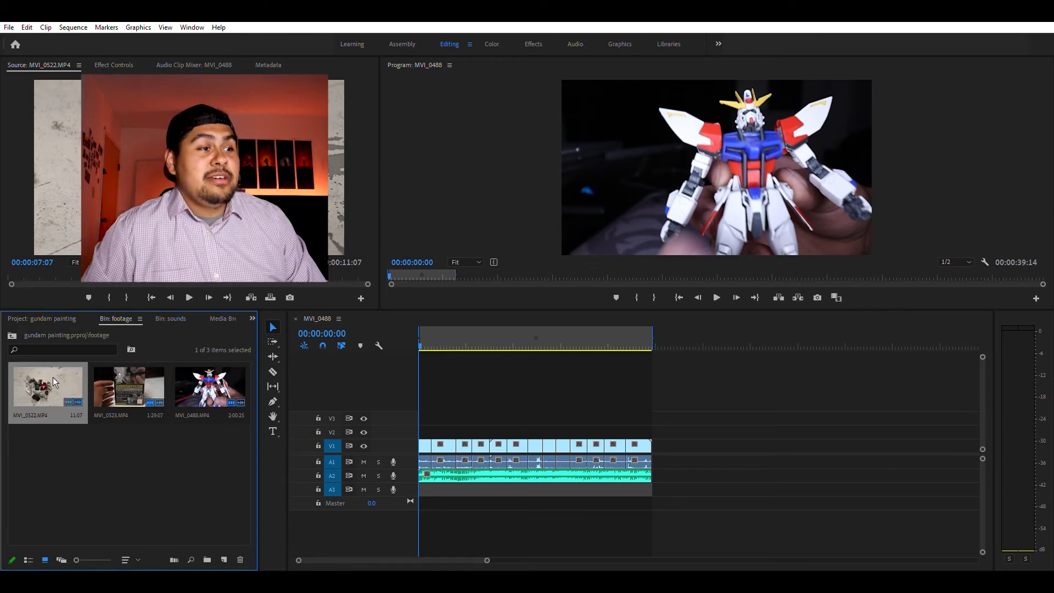
left_click(94, 469)
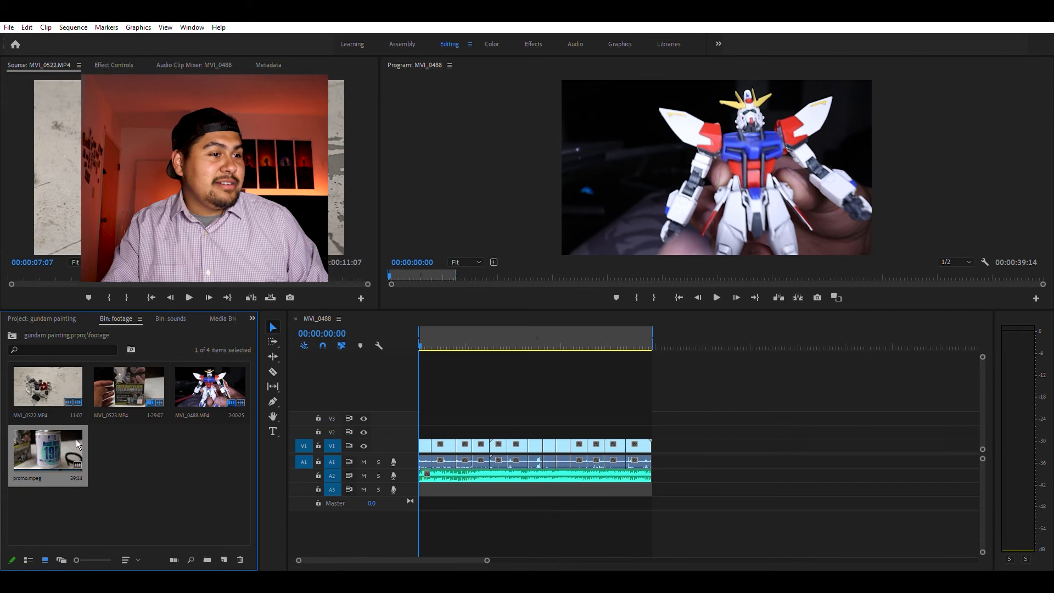
left_click_drag(65, 440, 688, 446)
Move the playhead to 00:00:42:15, just before promo.mpeg, and select all the original edited clips with their audio and music
left_click_drag(706, 347, 676, 351)
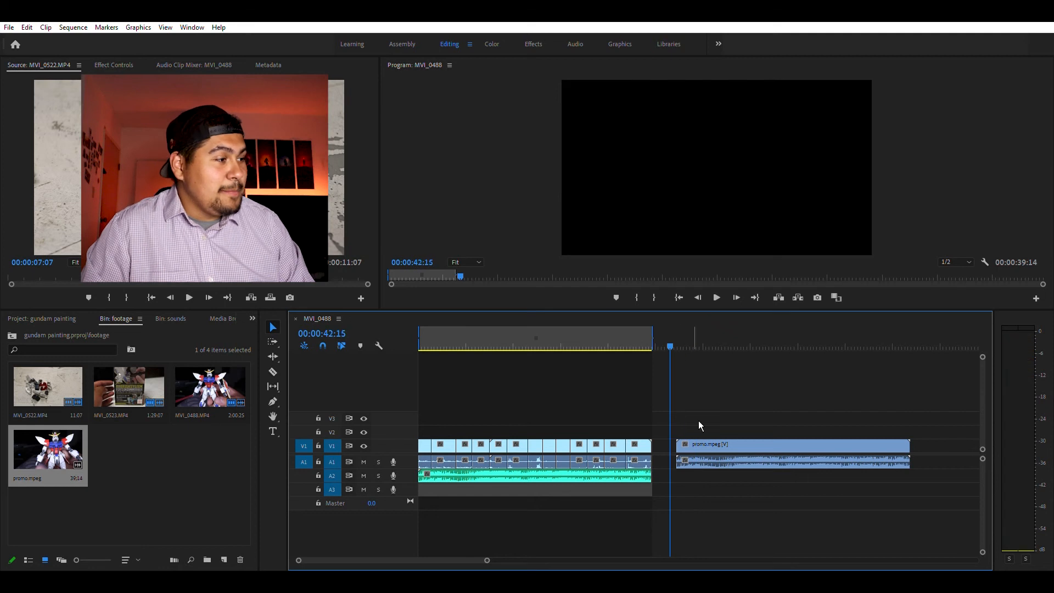
left_click(703, 442)
left_click_drag(661, 423, 420, 491)
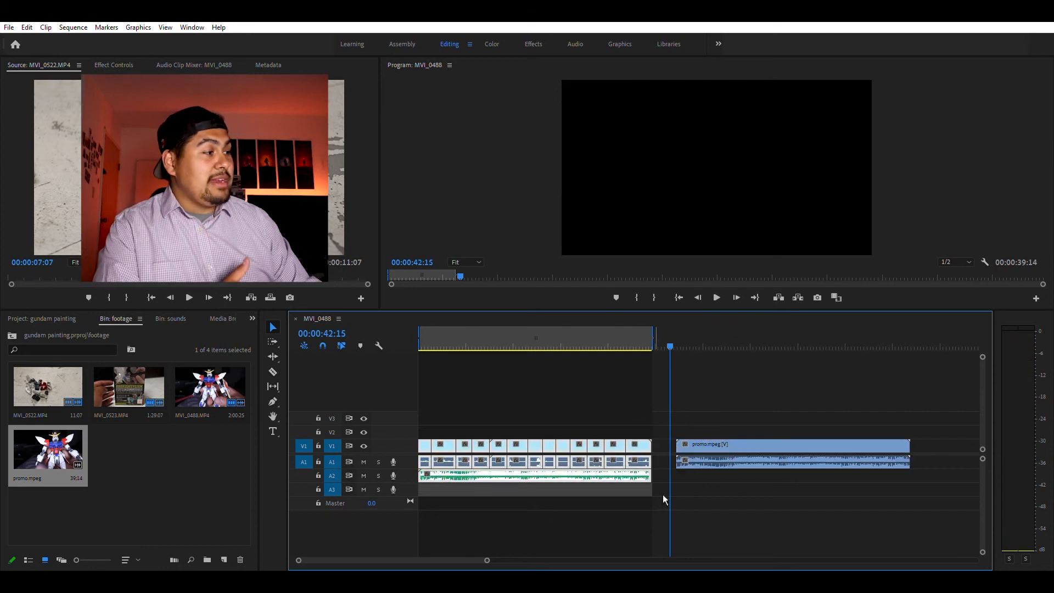